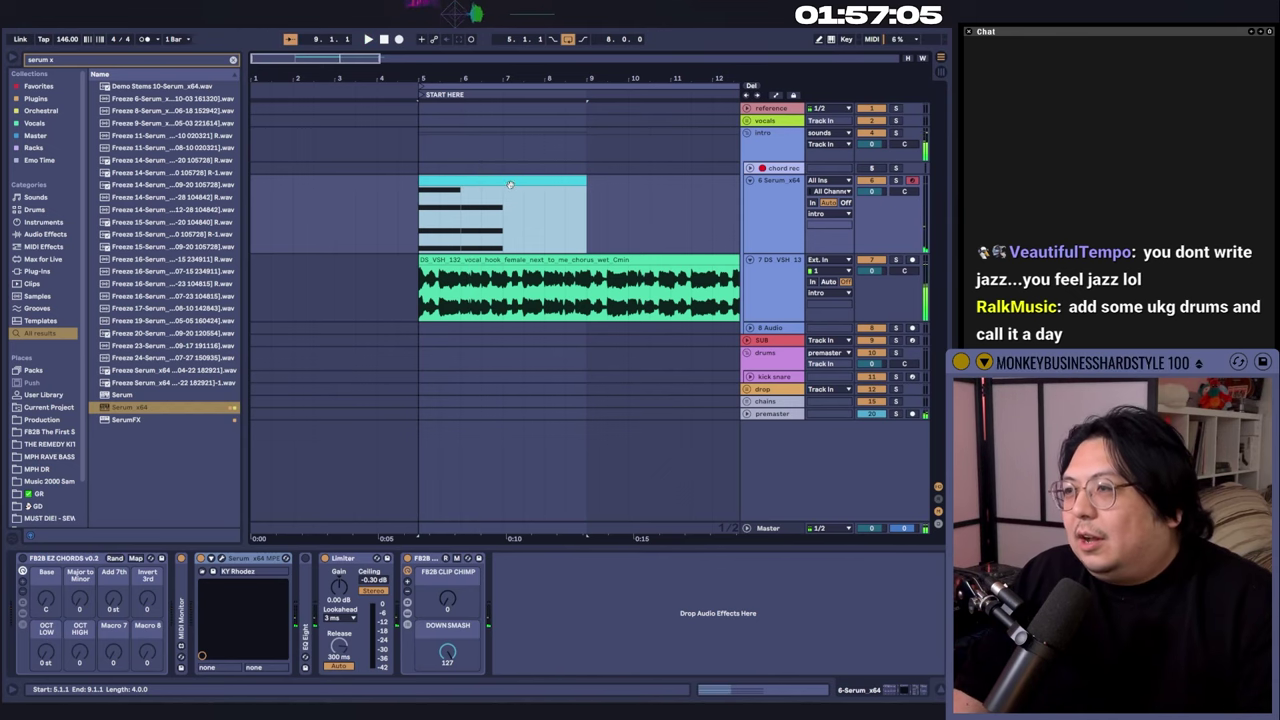
Open the Serum chord clip and extend the progression with an A♭2, C3 and E♭3 chord in each of bars 3 and 4
double_click(510, 184)
drag(489, 525, 604, 360)
key(ctrl+d)
drag(620, 433, 617, 463)
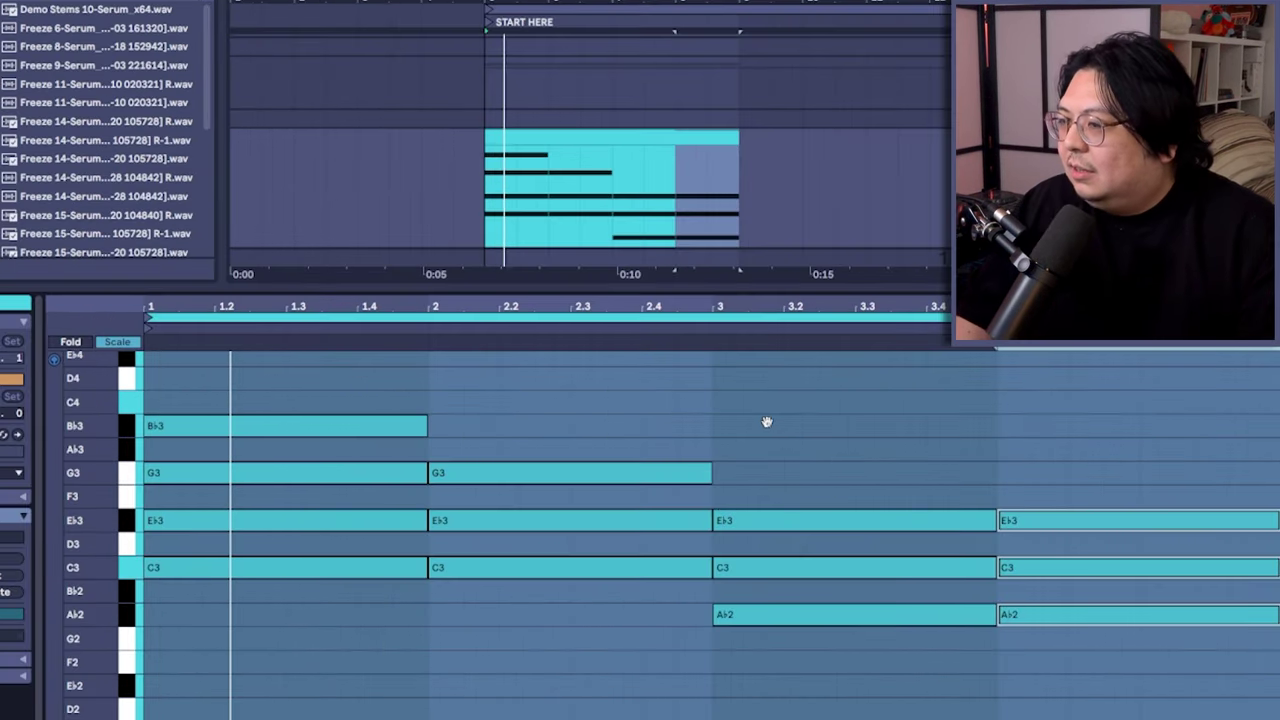
scroll(490, 369, up, 5)
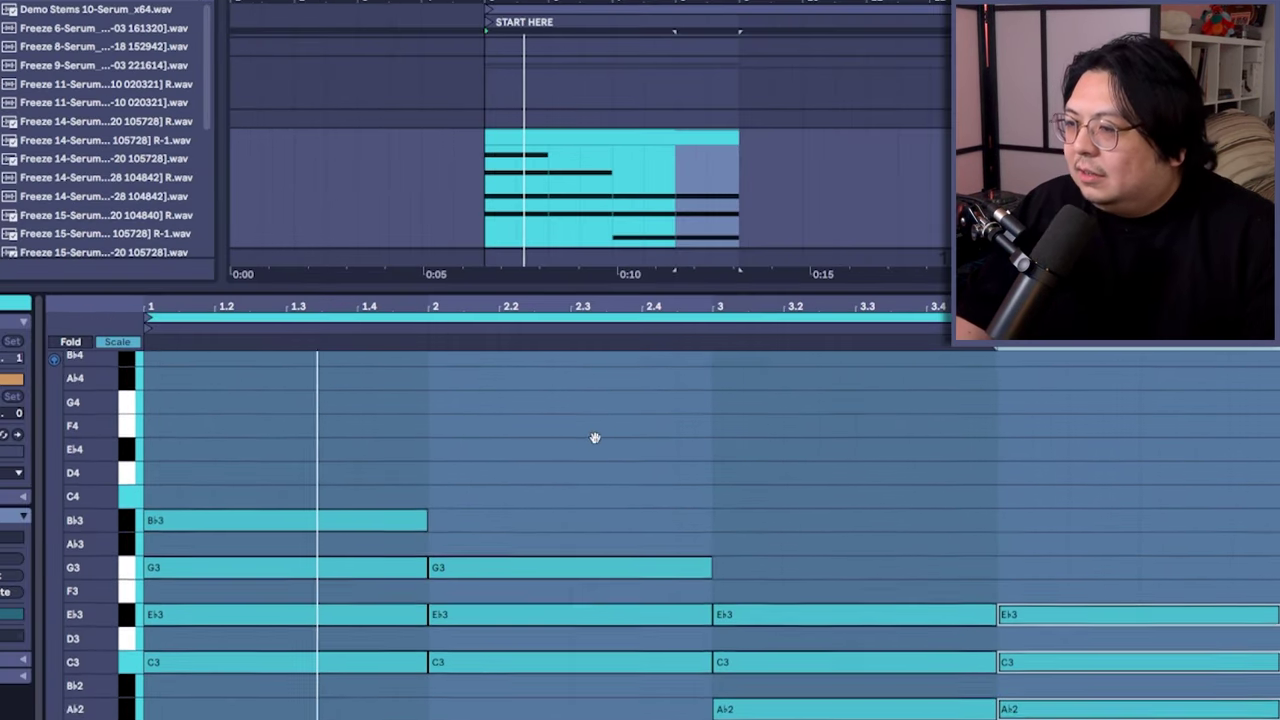
scroll(604, 565, down, 2)
Set the project tempo to 129 BPM and play the chord progression
click(725, 218)
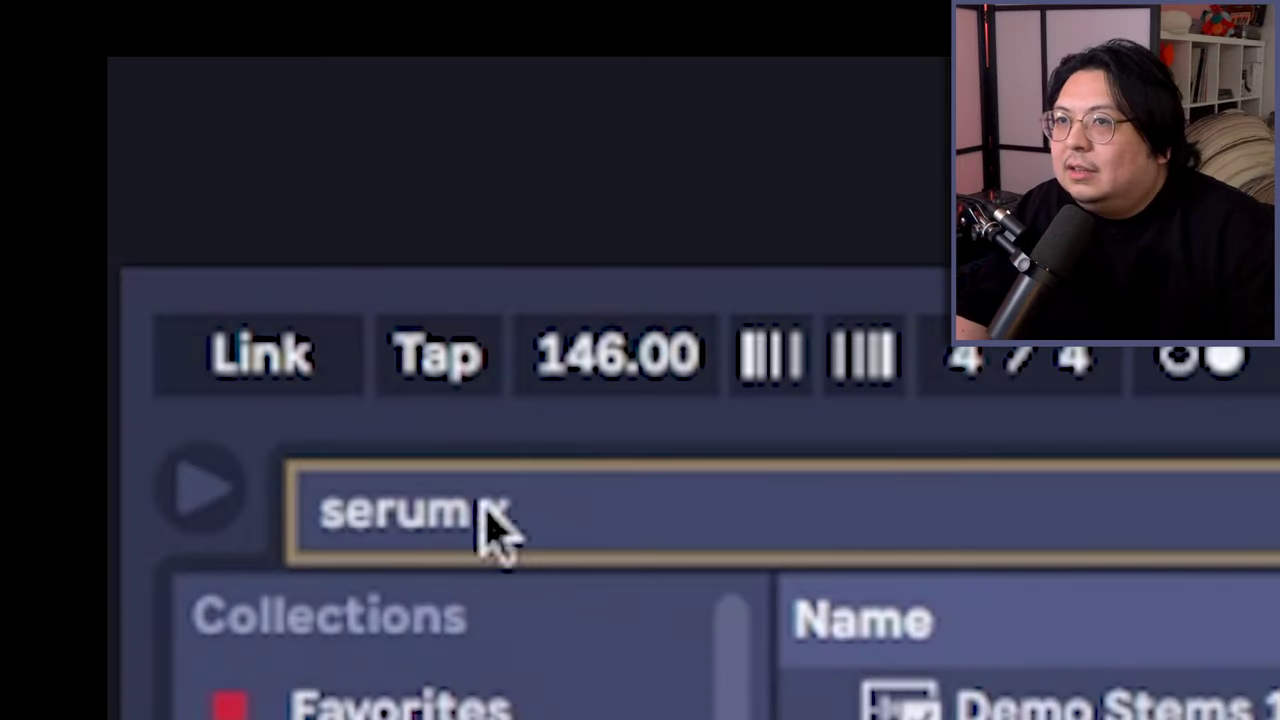
drag(612, 355, 612, 385)
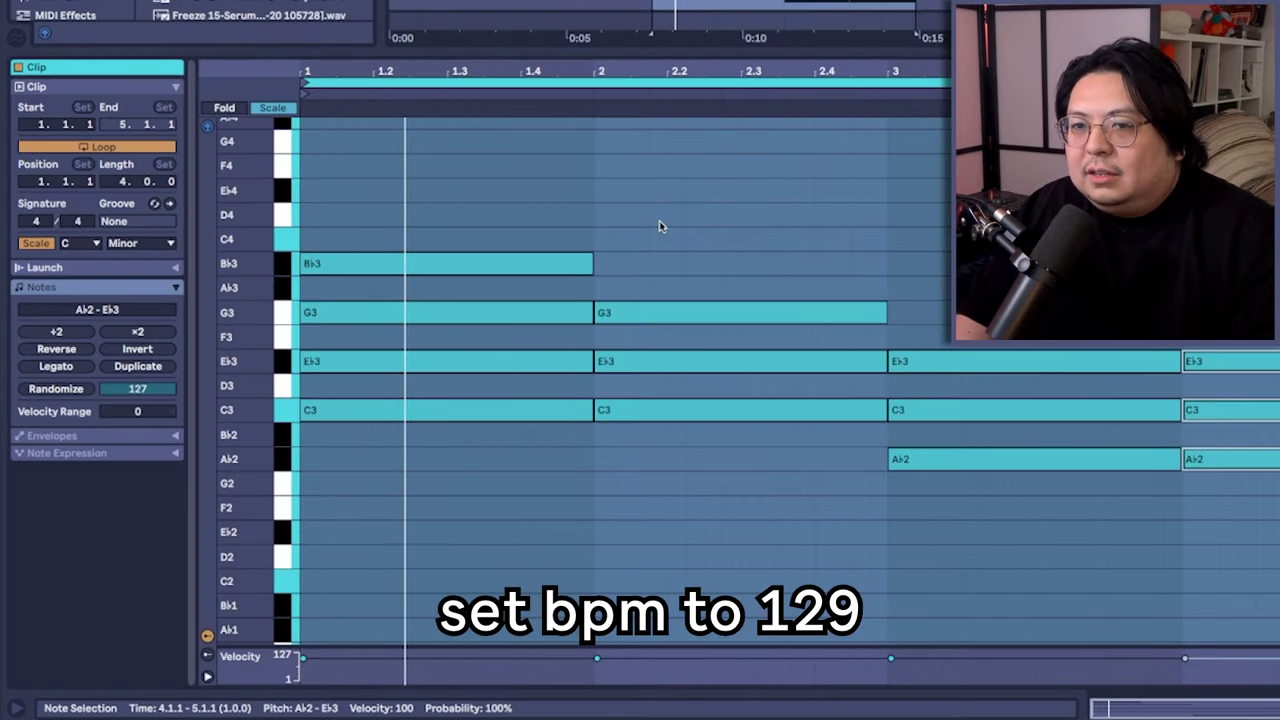
scroll(589, 275, up, 3)
scroll(720, 256, down, 1)
scroll(738, 267, up, 2)
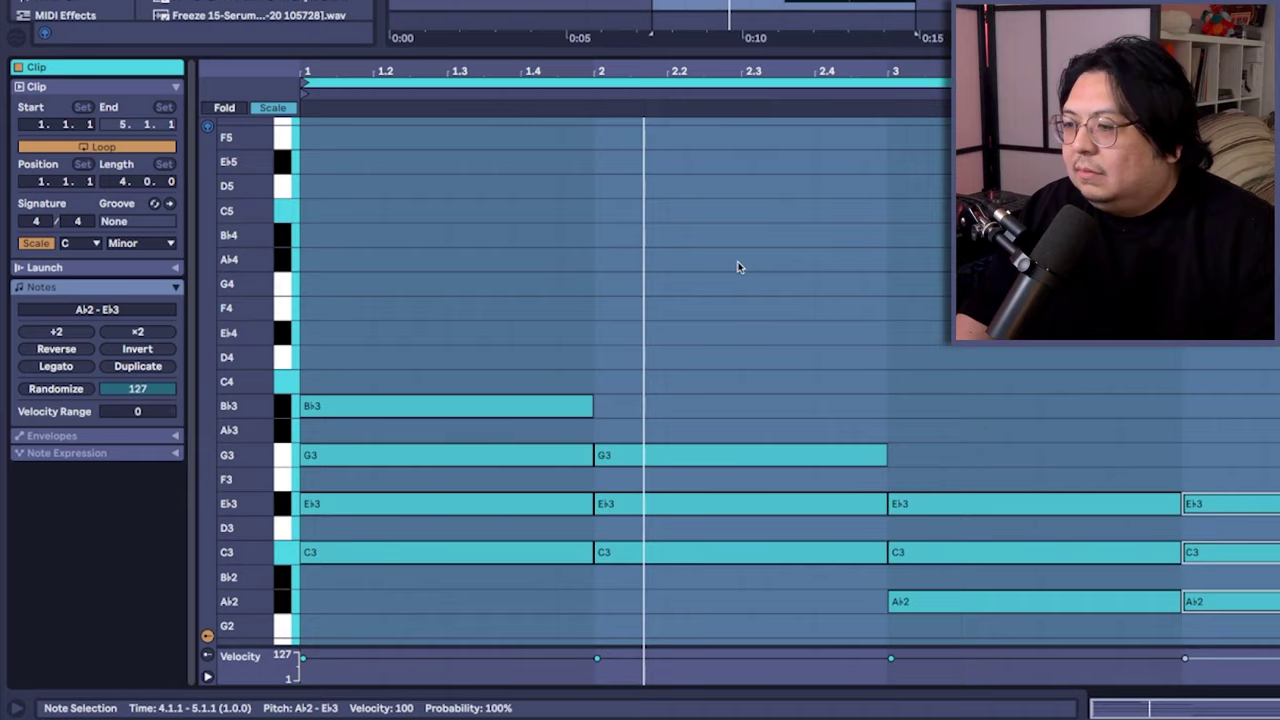
scroll(738, 267, down, 2)
Replace the E♭3 in the bar 4 chord with A♭3 for the first half bar and G3 for the second, and audition it
click(925, 385)
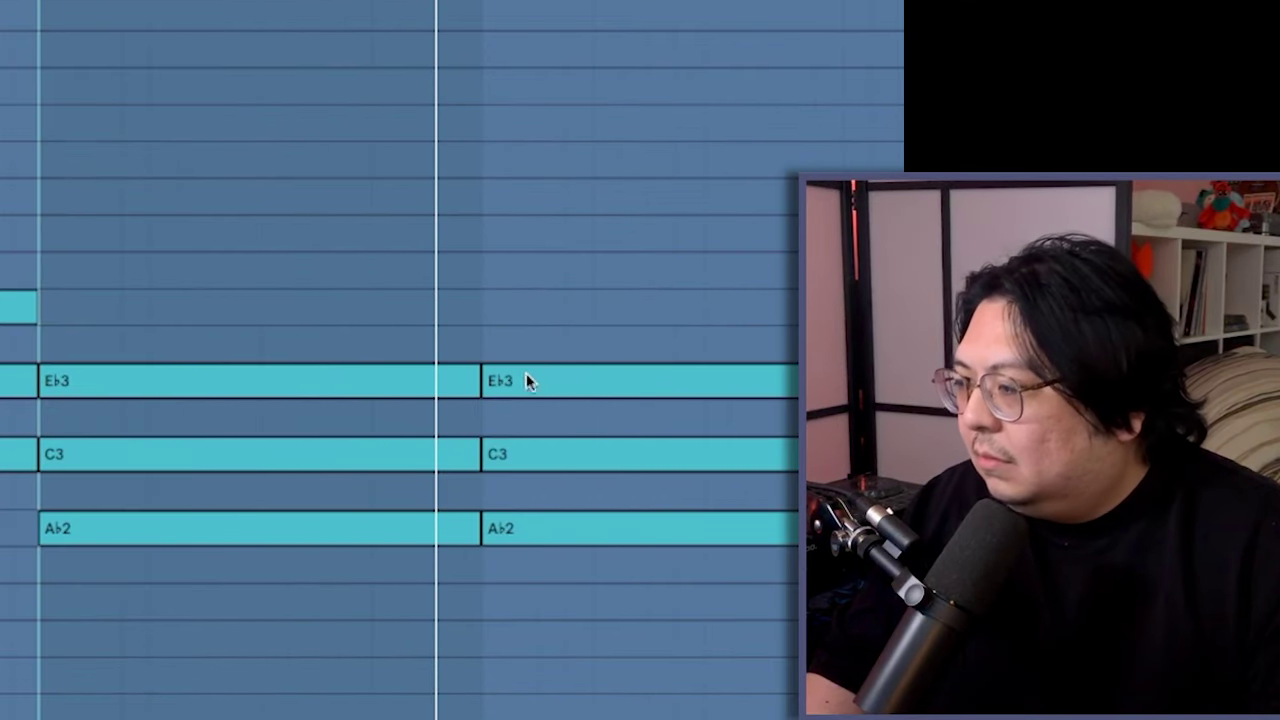
drag(919, 399, 915, 358)
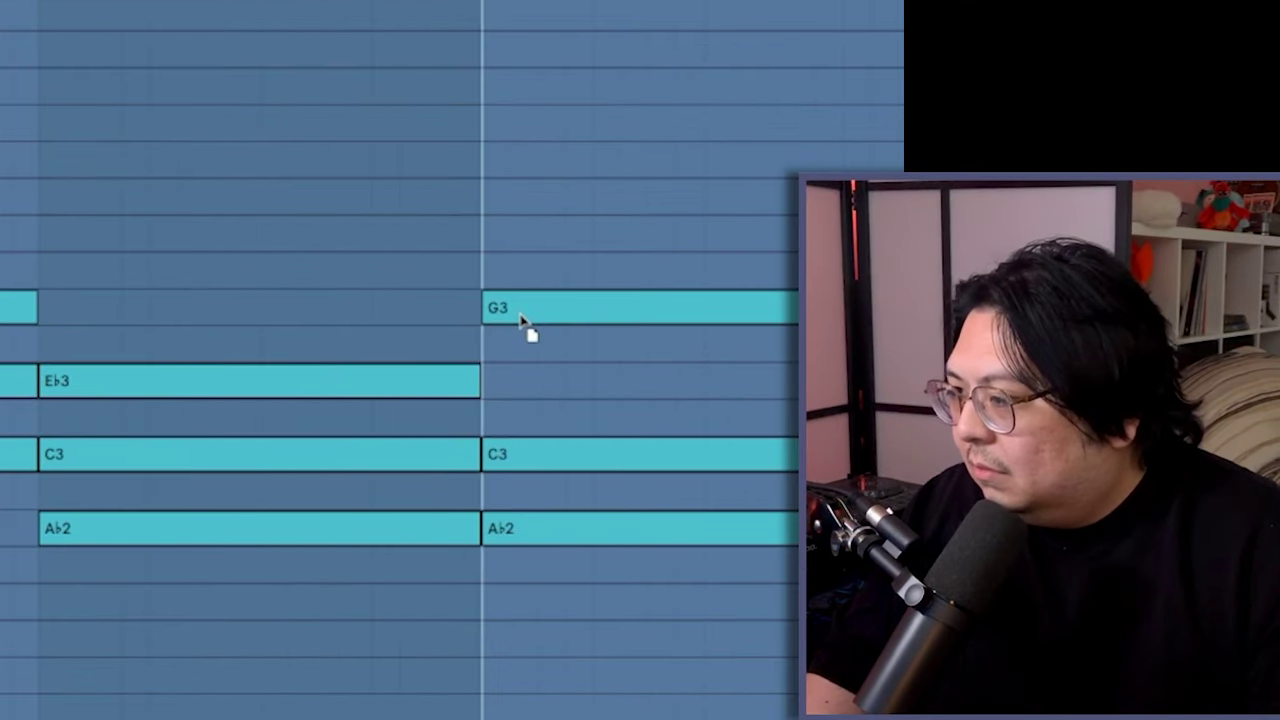
drag(521, 318, 526, 280)
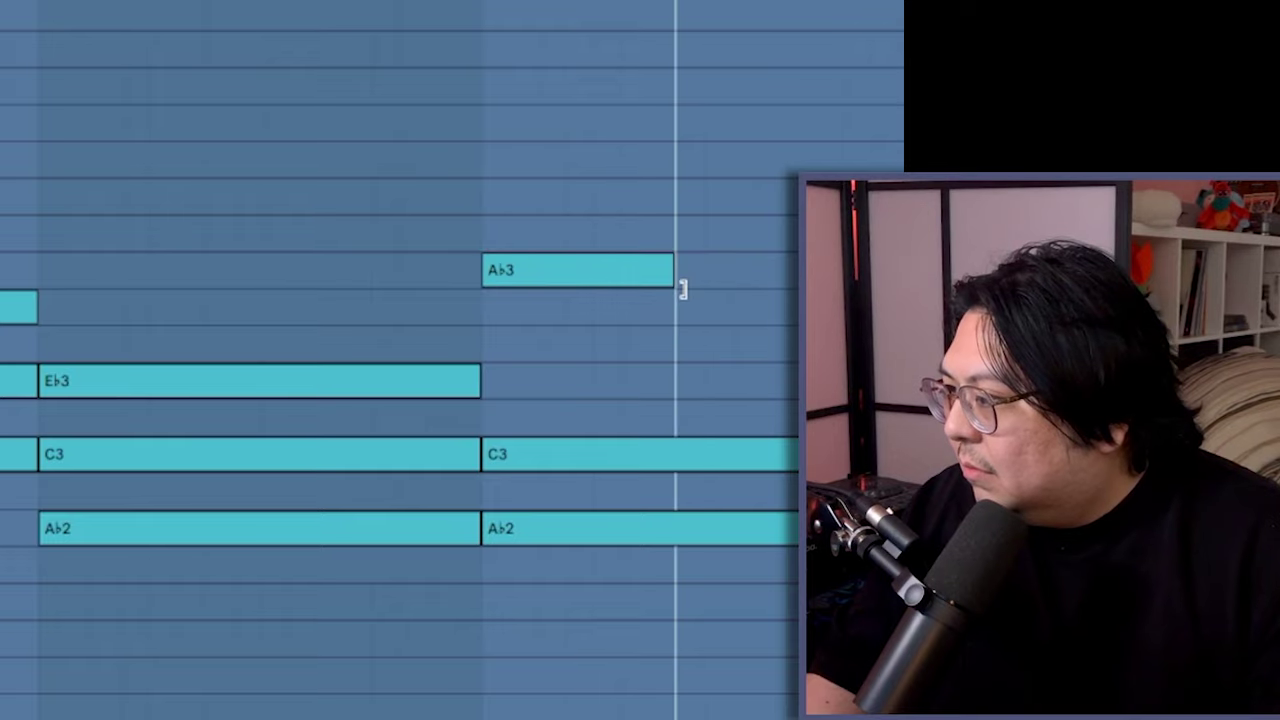
drag(900, 344, 820, 344)
click(509, 354)
key(space)
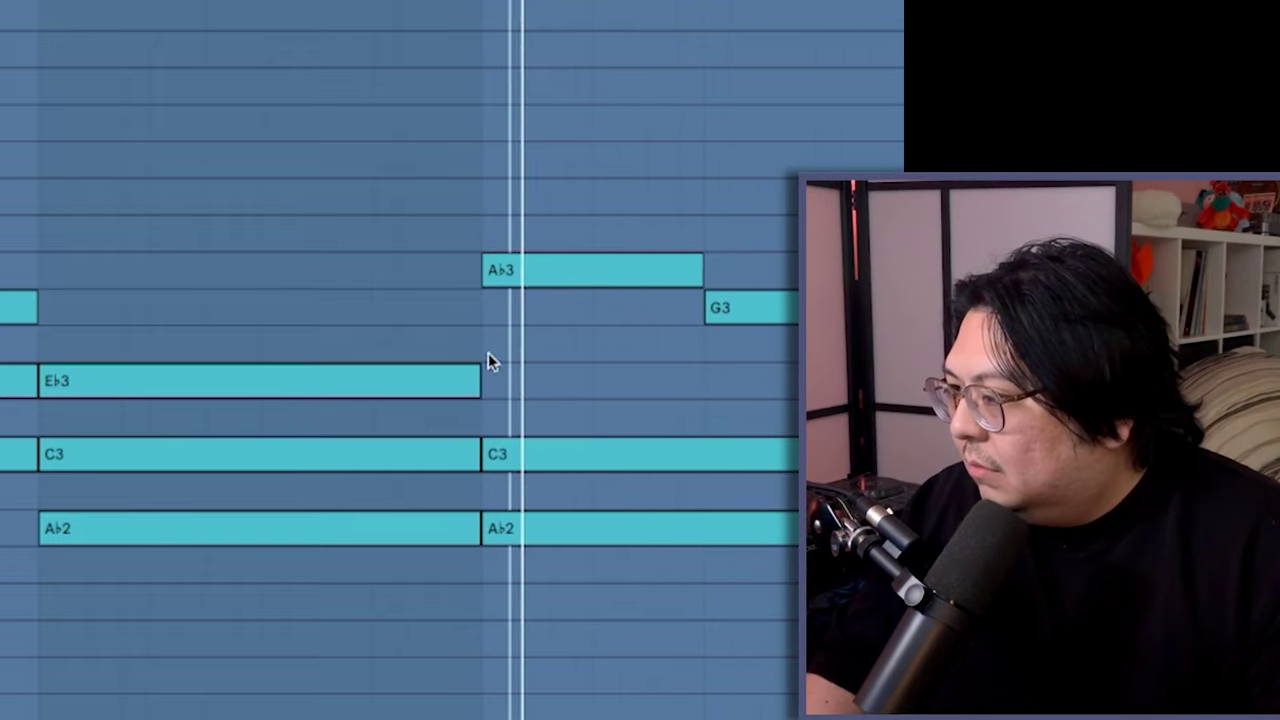
Lower the C3 notes of the first two chords by one octave to C2 and play the progression
drag(432, 517, 648, 487)
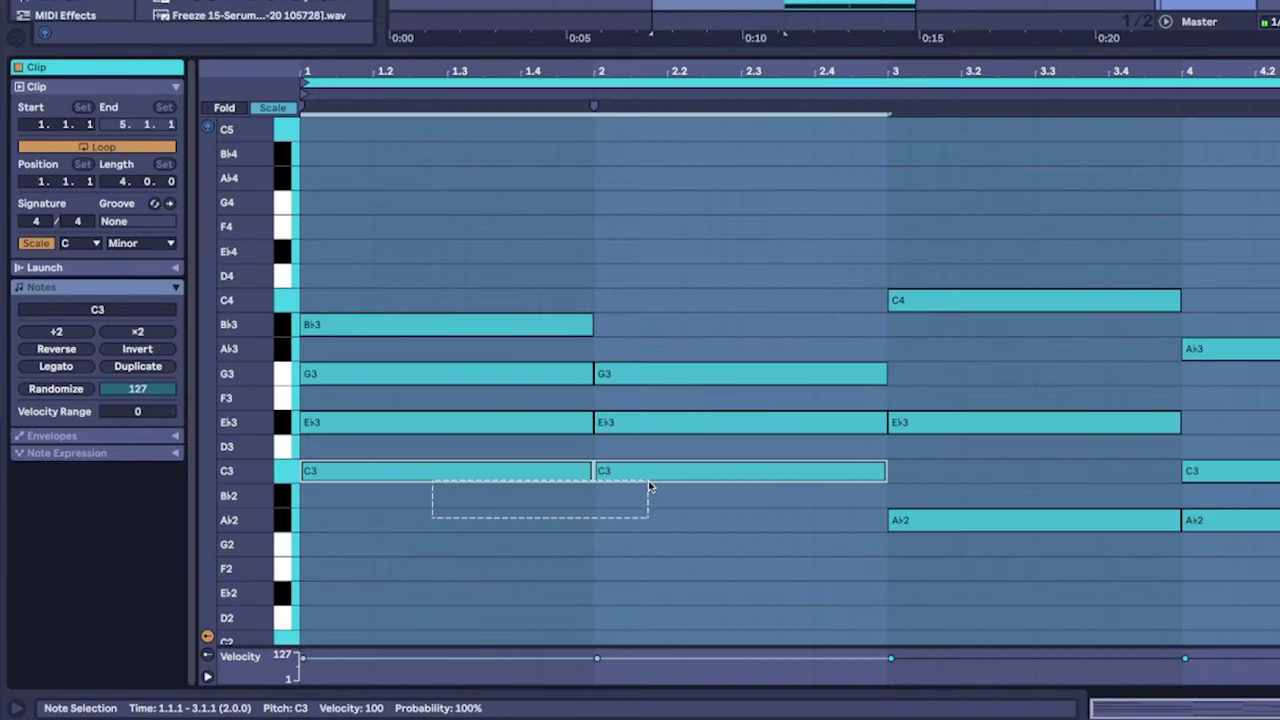
key(shift+Down)
key(space)
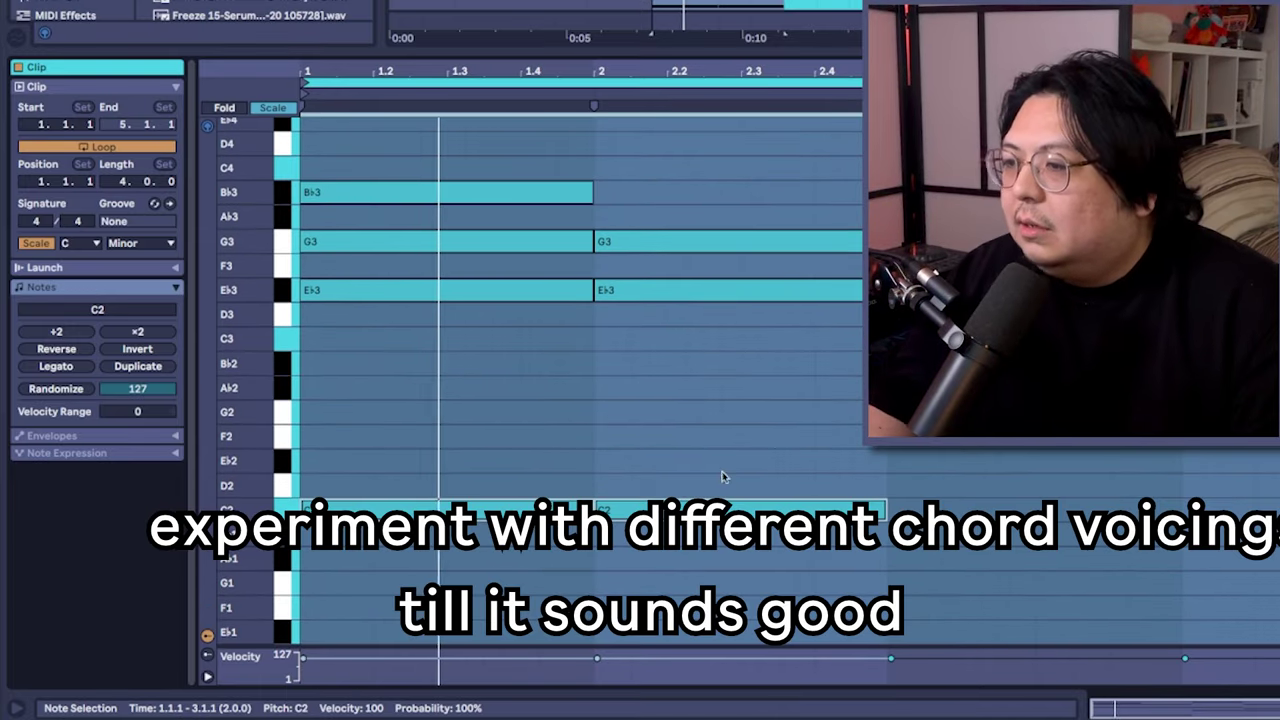
scroll(779, 434, down, 3)
scroll(826, 429, up, 3)
scroll(897, 491, down, 2)
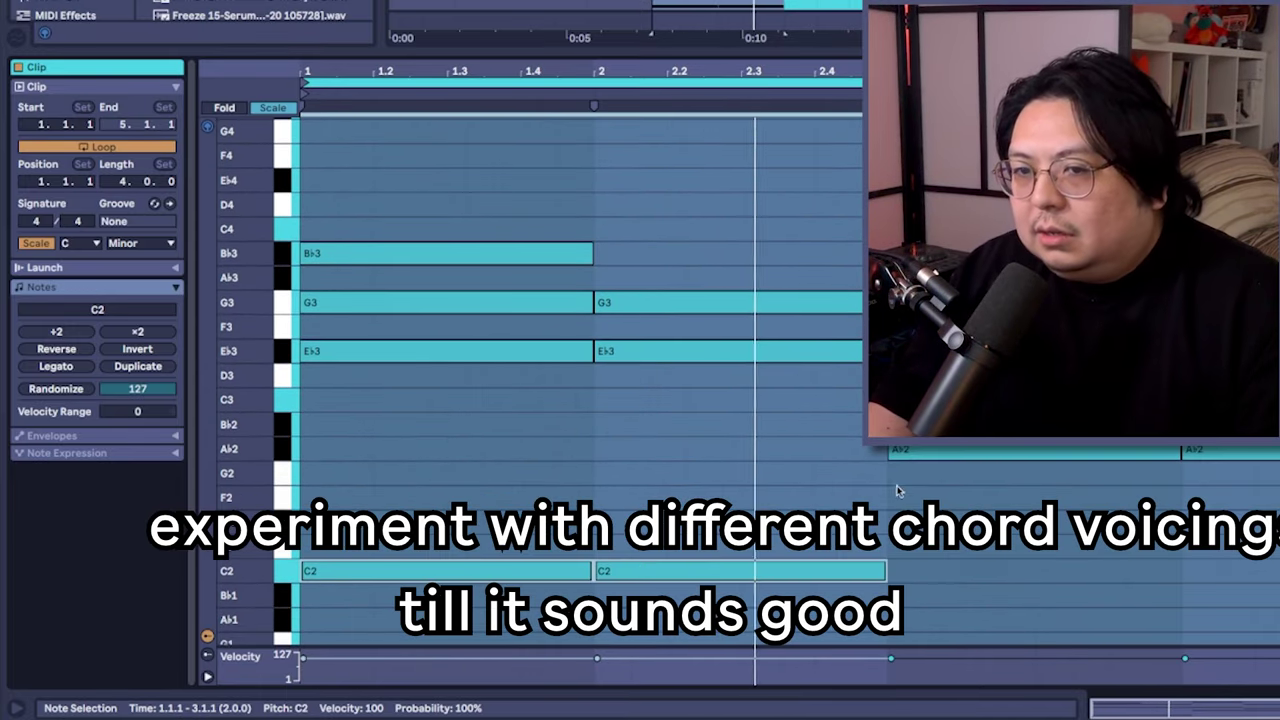
scroll(1009, 503, up, 3)
scroll(990, 495, down, 4)
scroll(975, 485, up, 5)
scroll(1050, 460, down, 4)
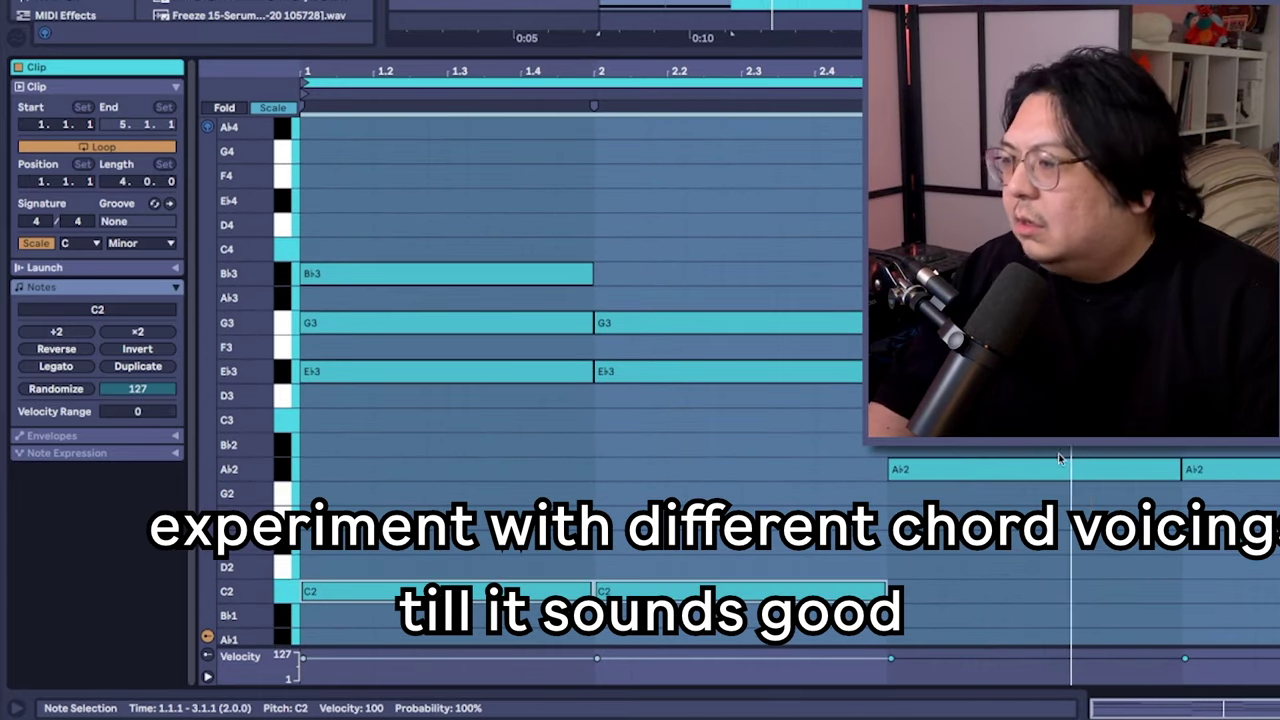
scroll(1060, 455, up, 4)
scroll(1020, 459, down, 3)
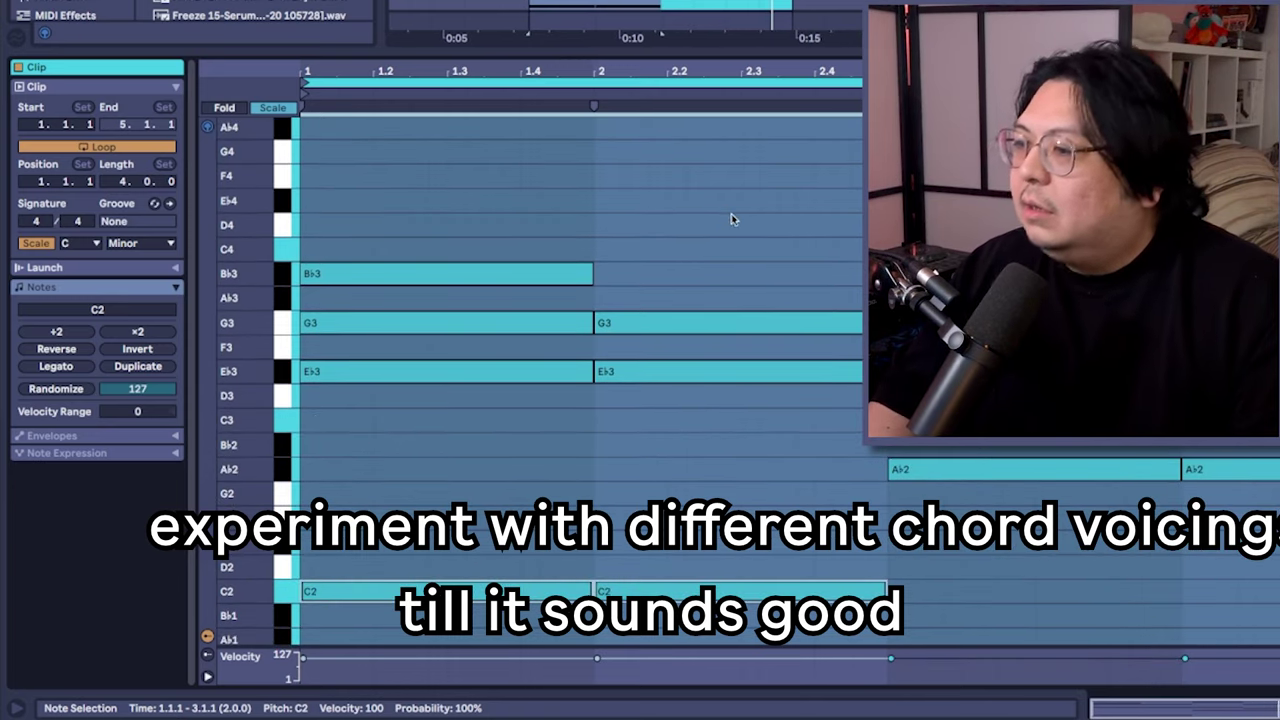
scroll(671, 289, up, 1)
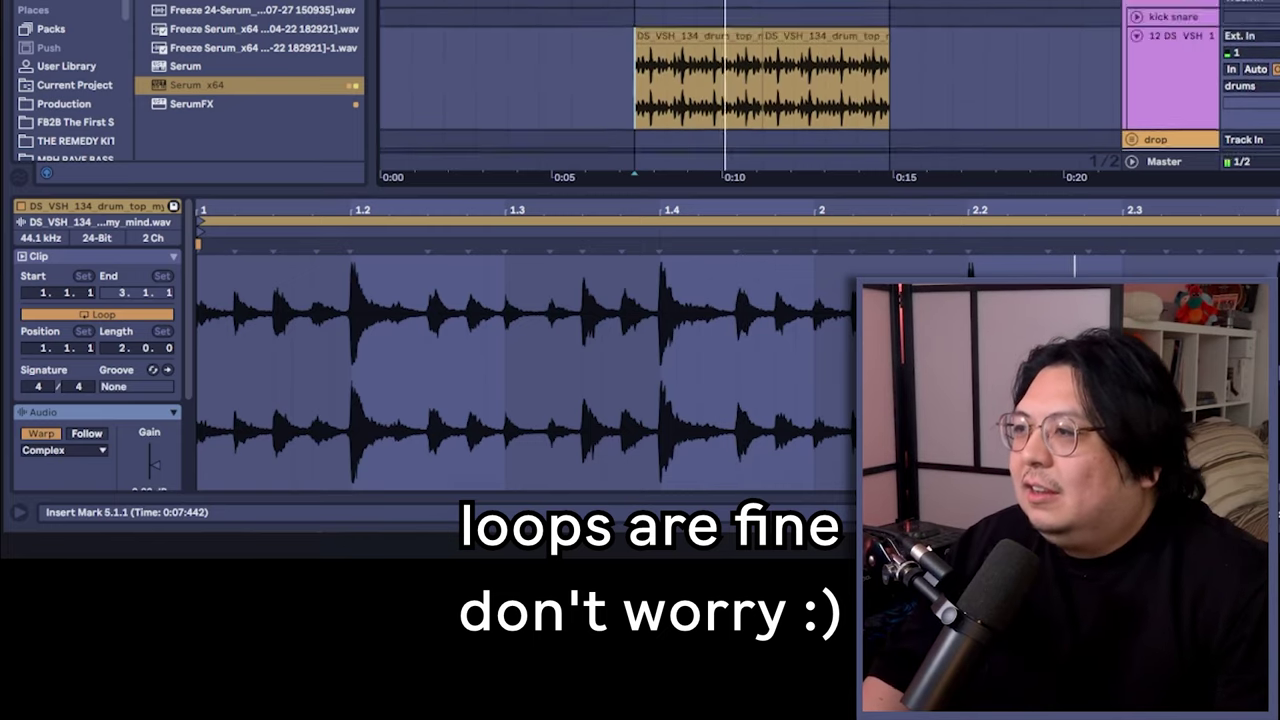
scroll(617, 331, down, 1)
scroll(640, 369, up, 2)
scroll(686, 306, down, 2)
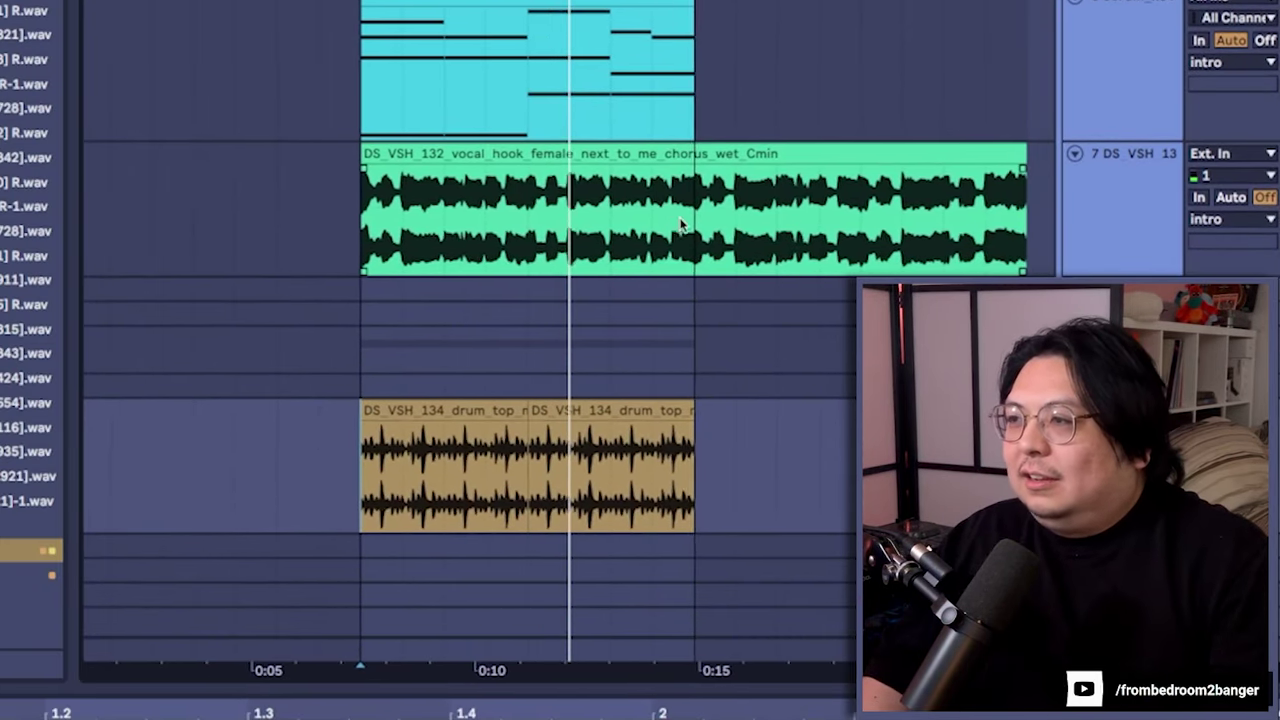
Duplicate the chord clip and the drum top loop so that both extend to bar 13
scroll(346, 49, right, 1)
click(535, 403)
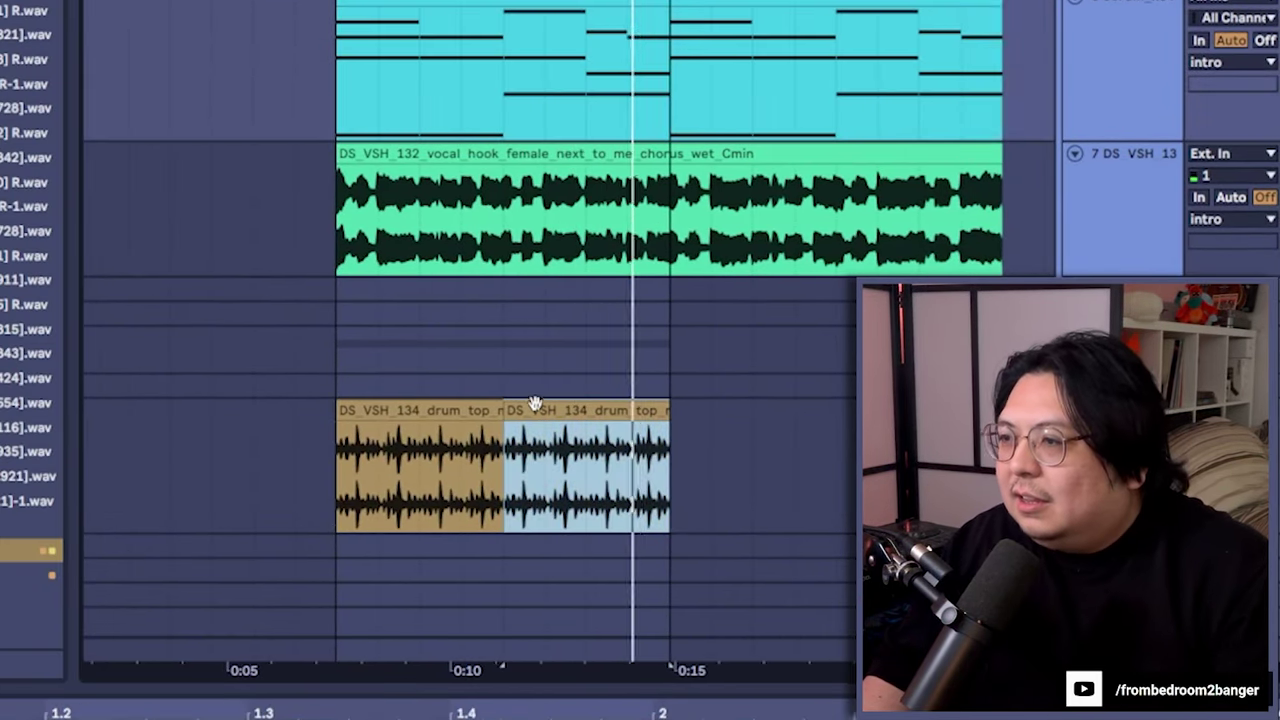
key(ctrl+d)
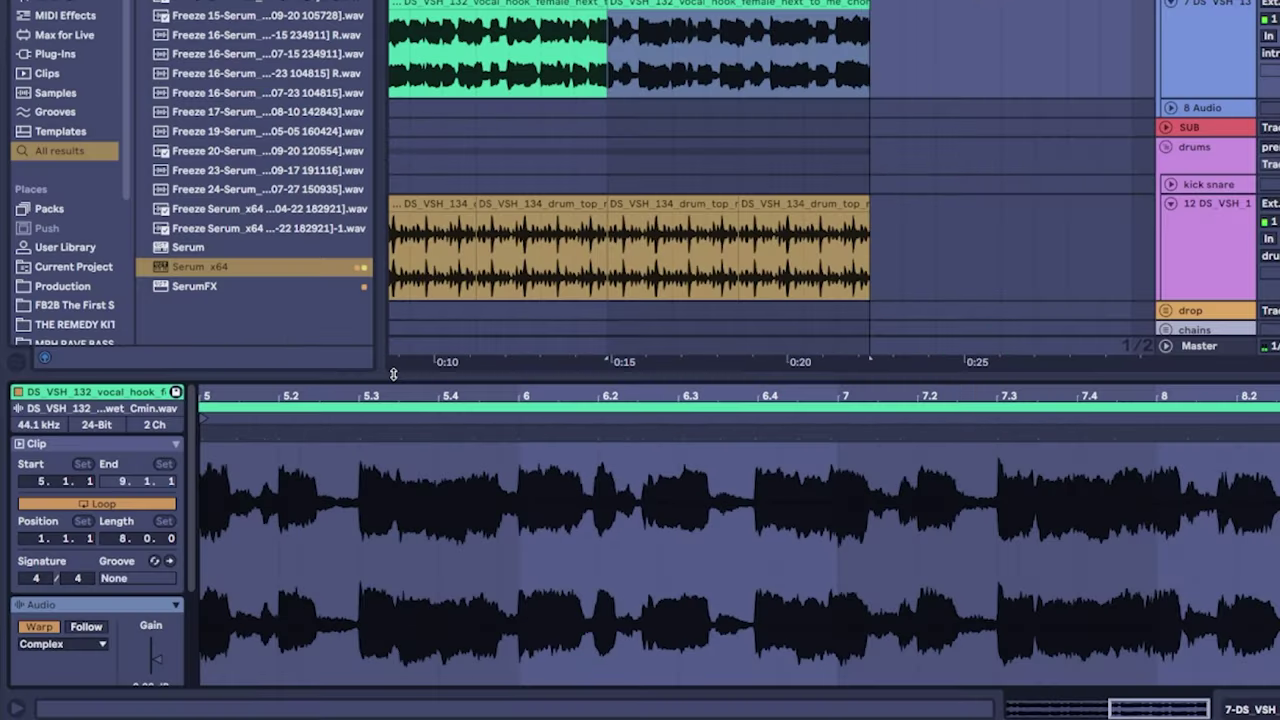
Set the second vocal hook clip to Complex Pro warping with pitch -12 semitones and formants 29.69
drag(393, 374, 393, 178)
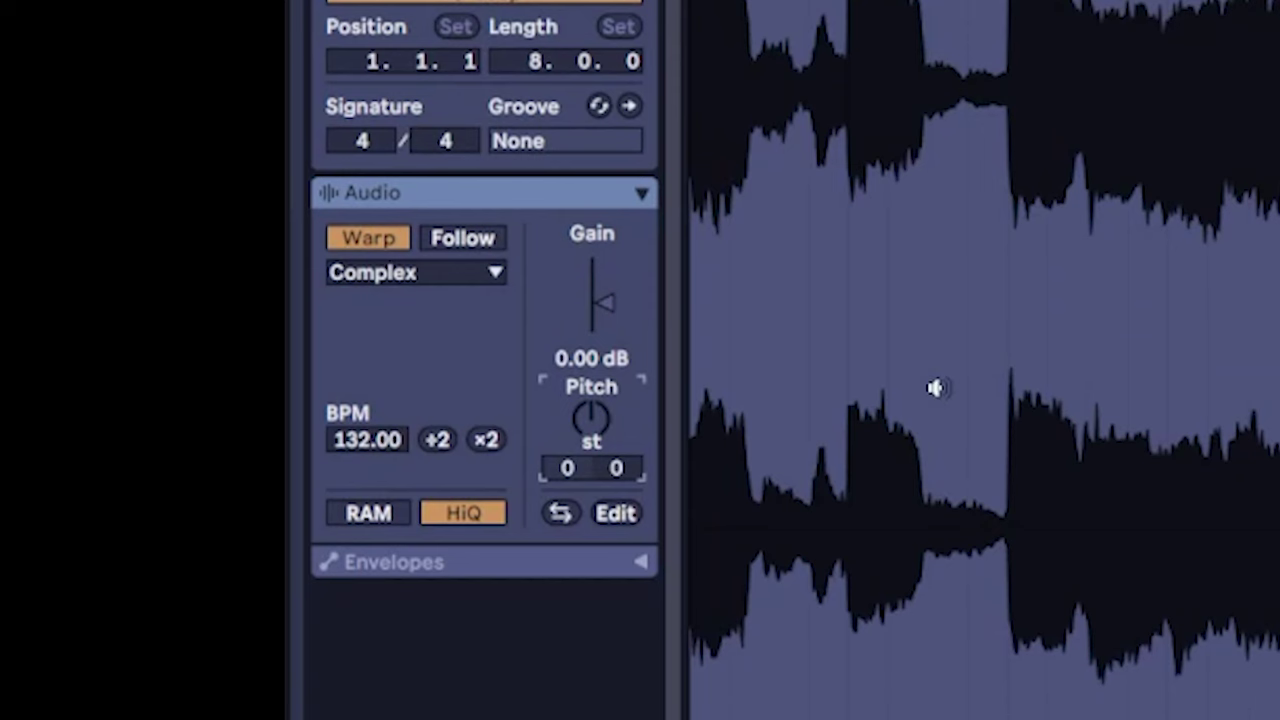
scroll(937, 388, right, 3)
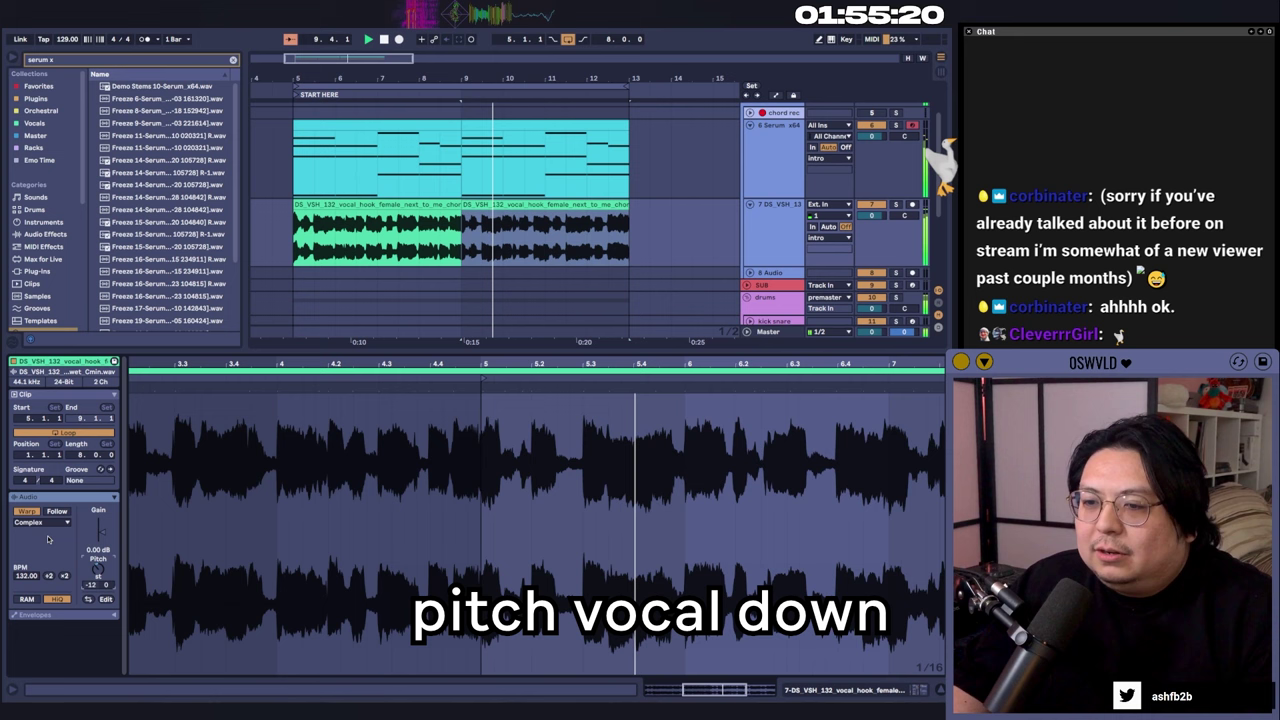
click(400, 272)
click(46, 523)
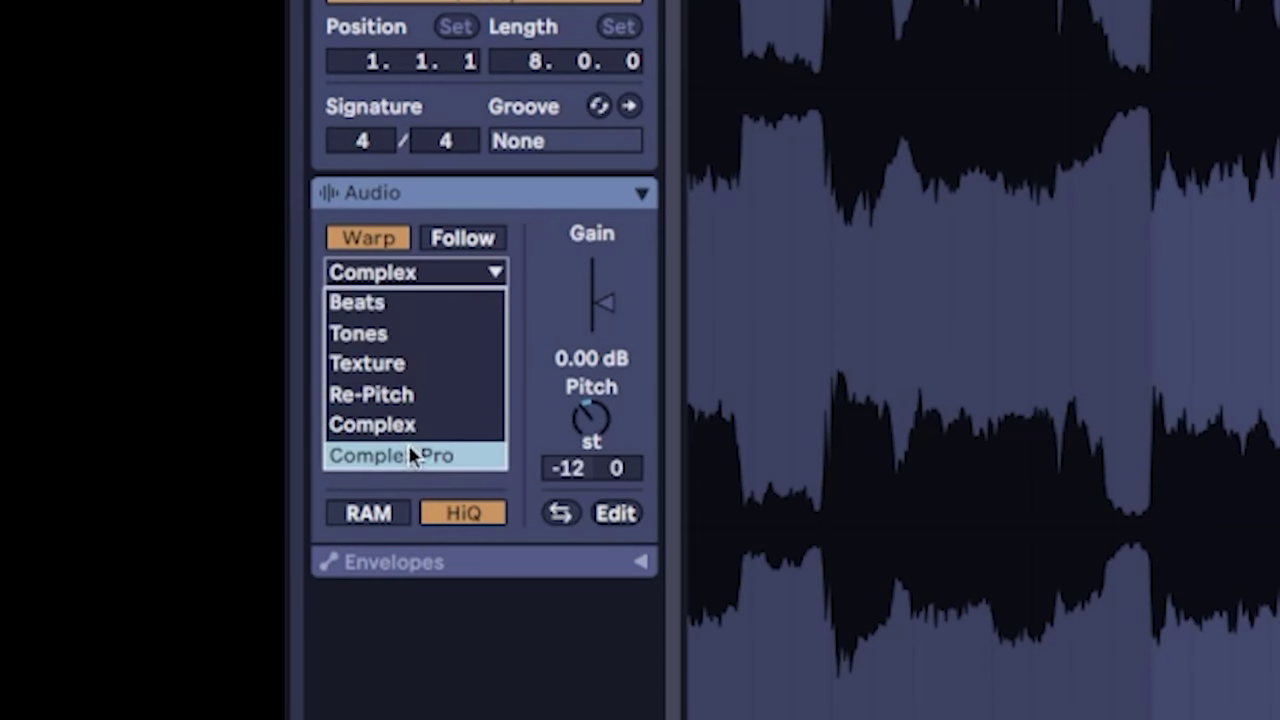
click(410, 456)
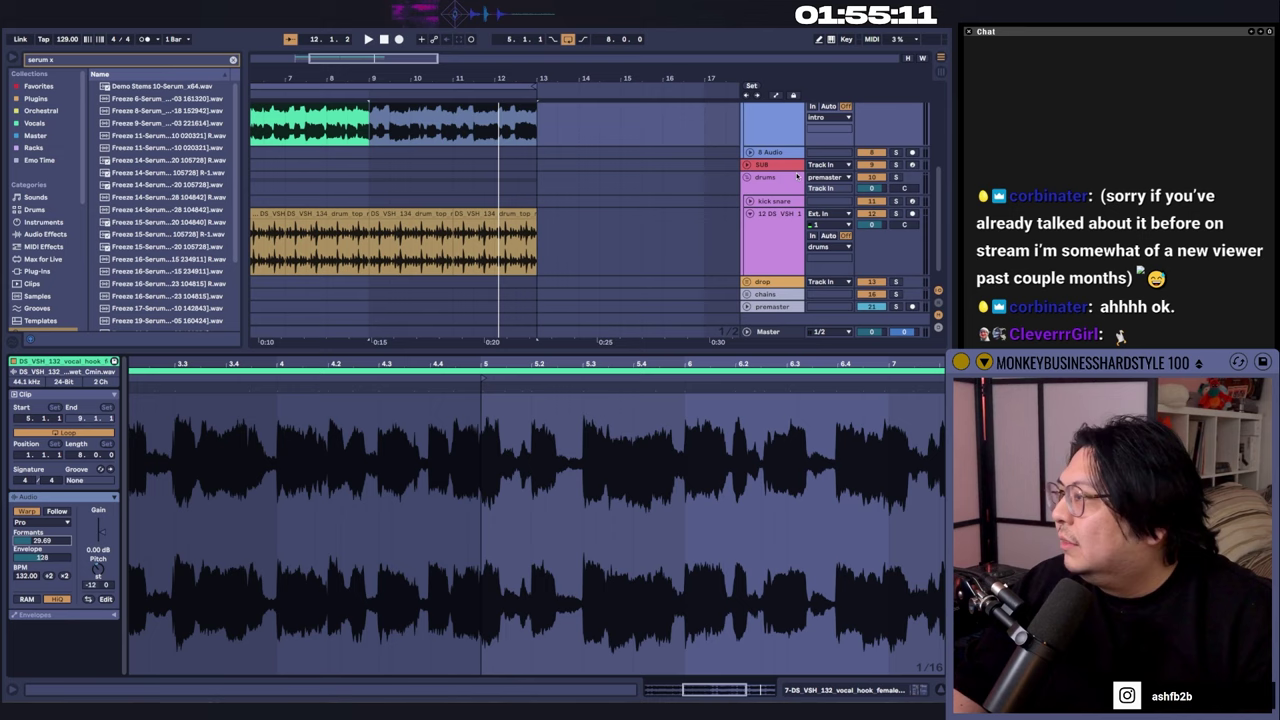
Layer the DS_VSH_130 drum top loop on a new track below the first drum loop, from bar 9 to 13
click(797, 232)
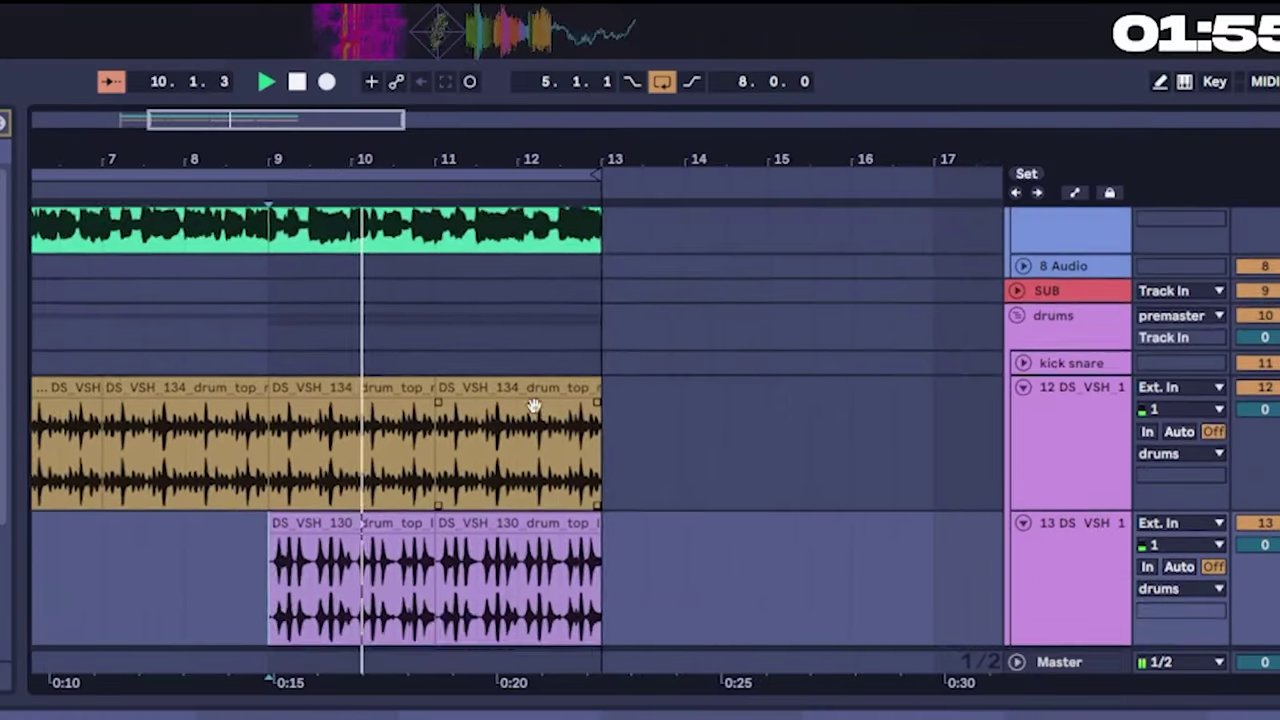
Add a MIDI track below the Serum chord track with a four-bar clip at bar 9, and load Serum_x64 on it
scroll(531, 408, up, 8)
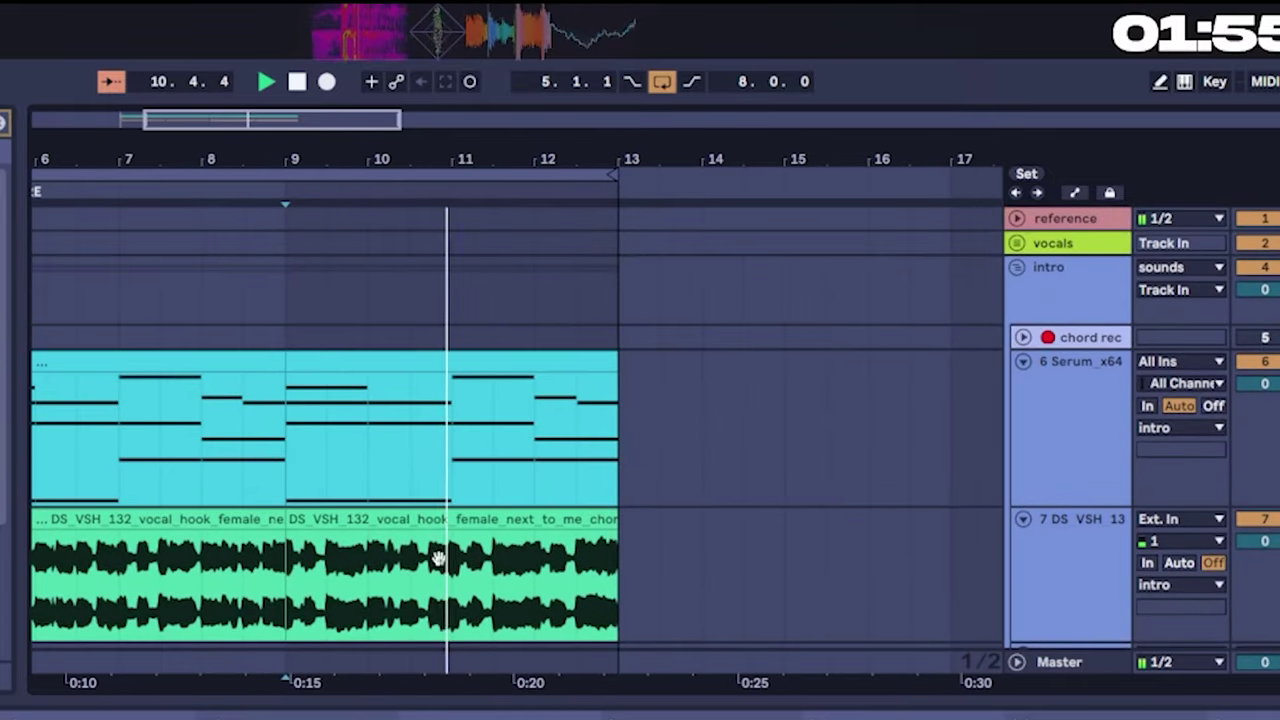
click(1028, 415)
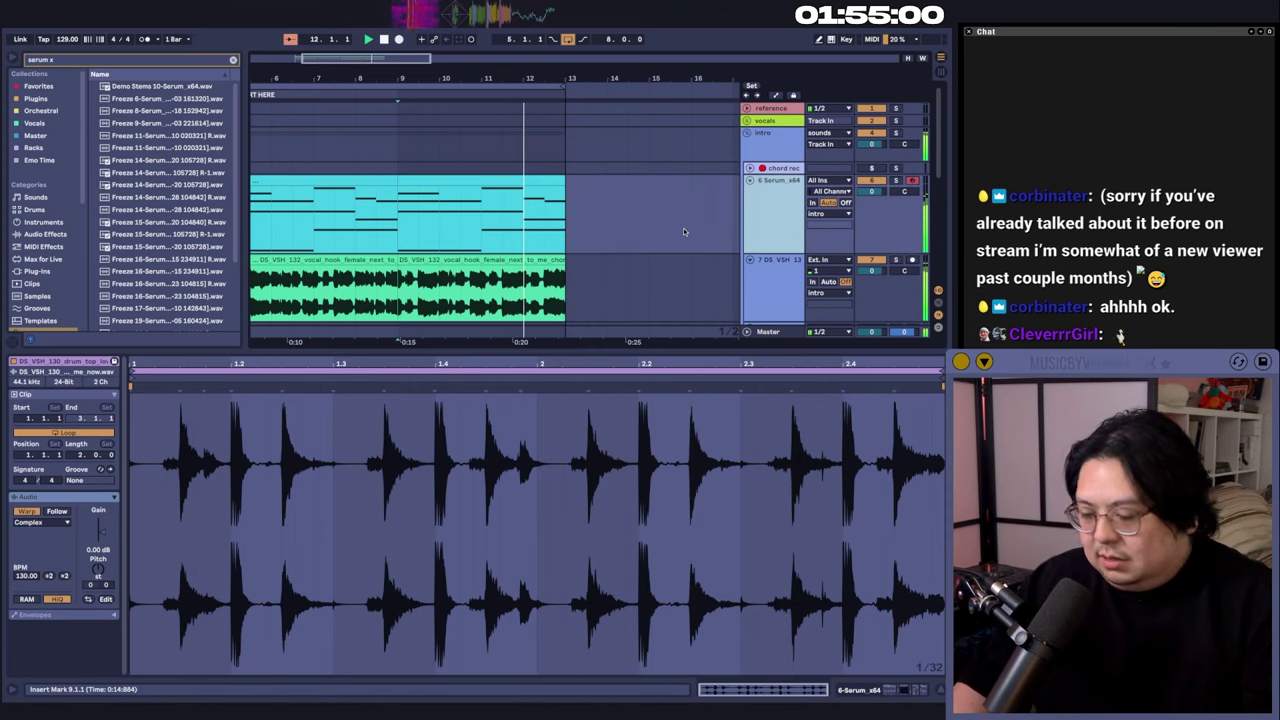
key(ctrl+shift+t)
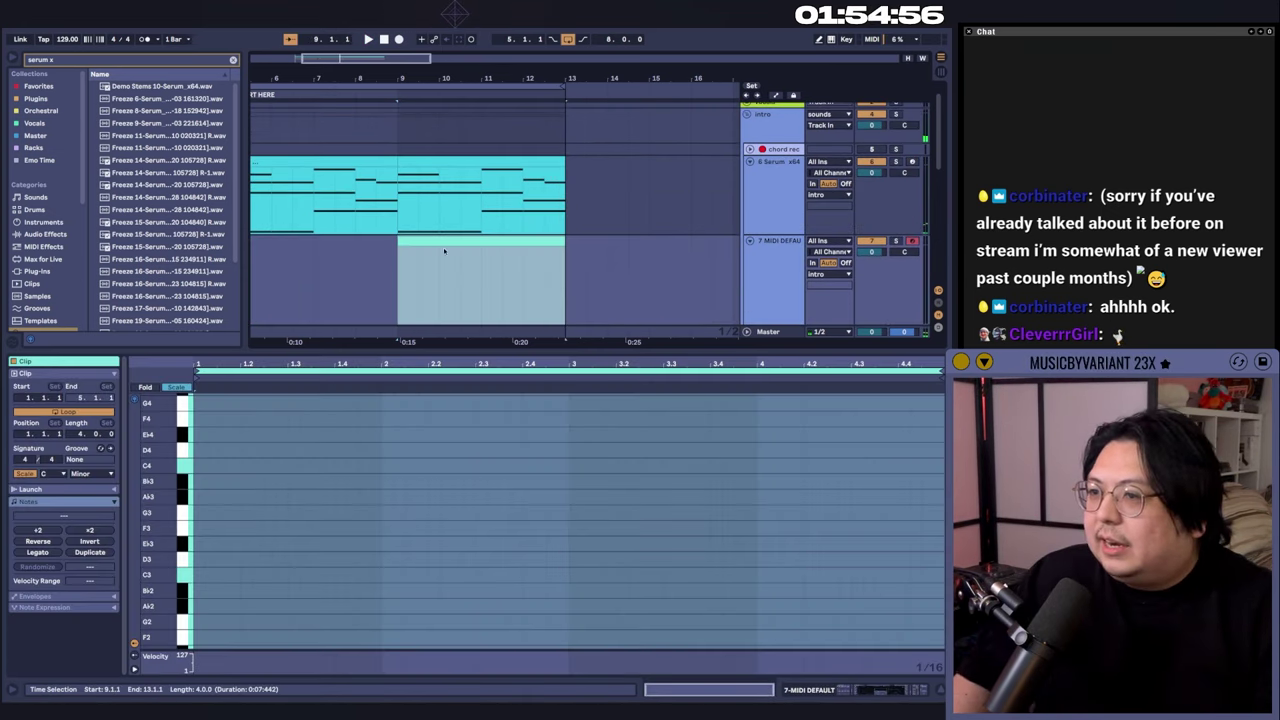
double_click(747, 261)
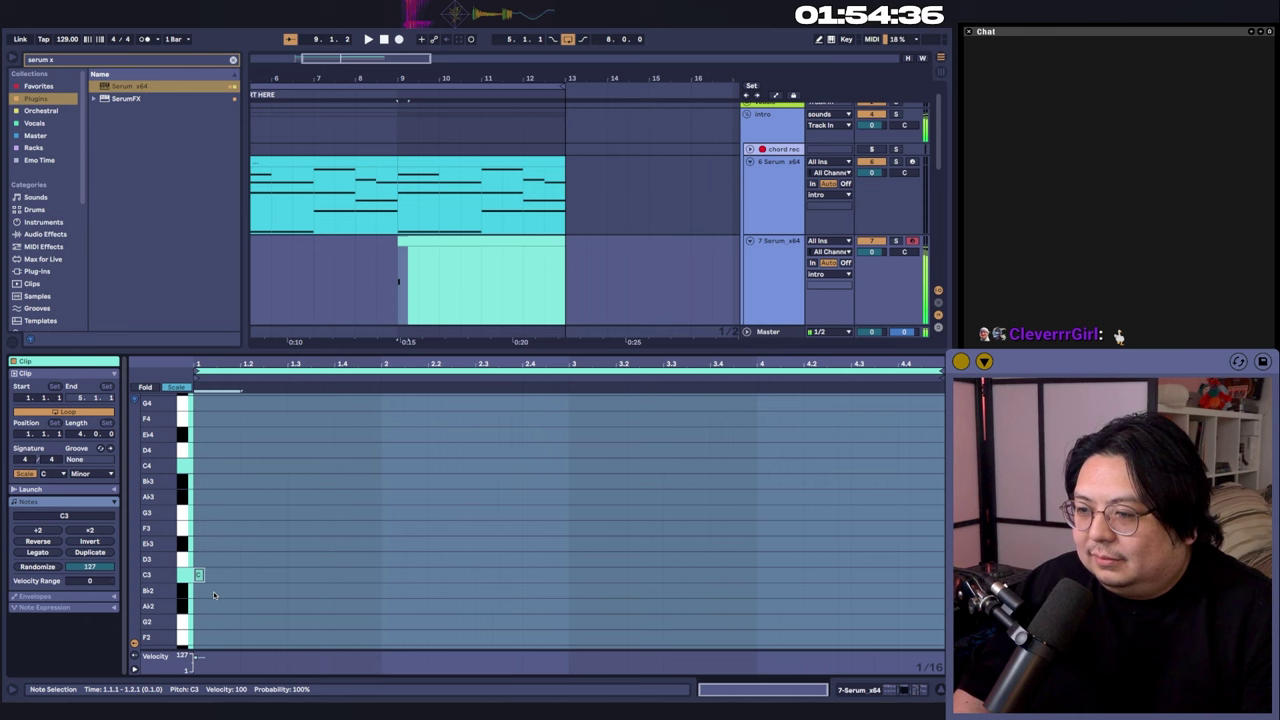
Build an off-beat bass rhythm of C3 notes at 1.1.3, 1.2.3, 1.4.3, 2.1.3 and 2.2.3 in the new clip
key(shift+Down)
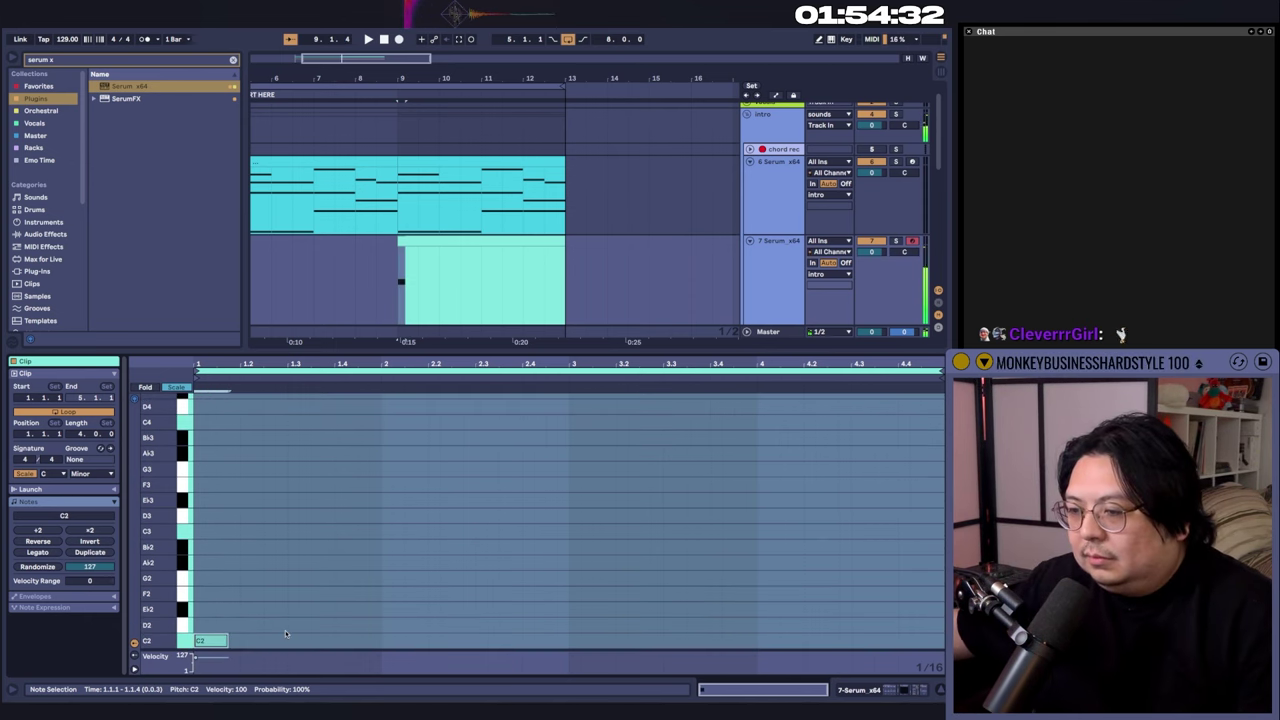
drag(208, 640, 208, 532)
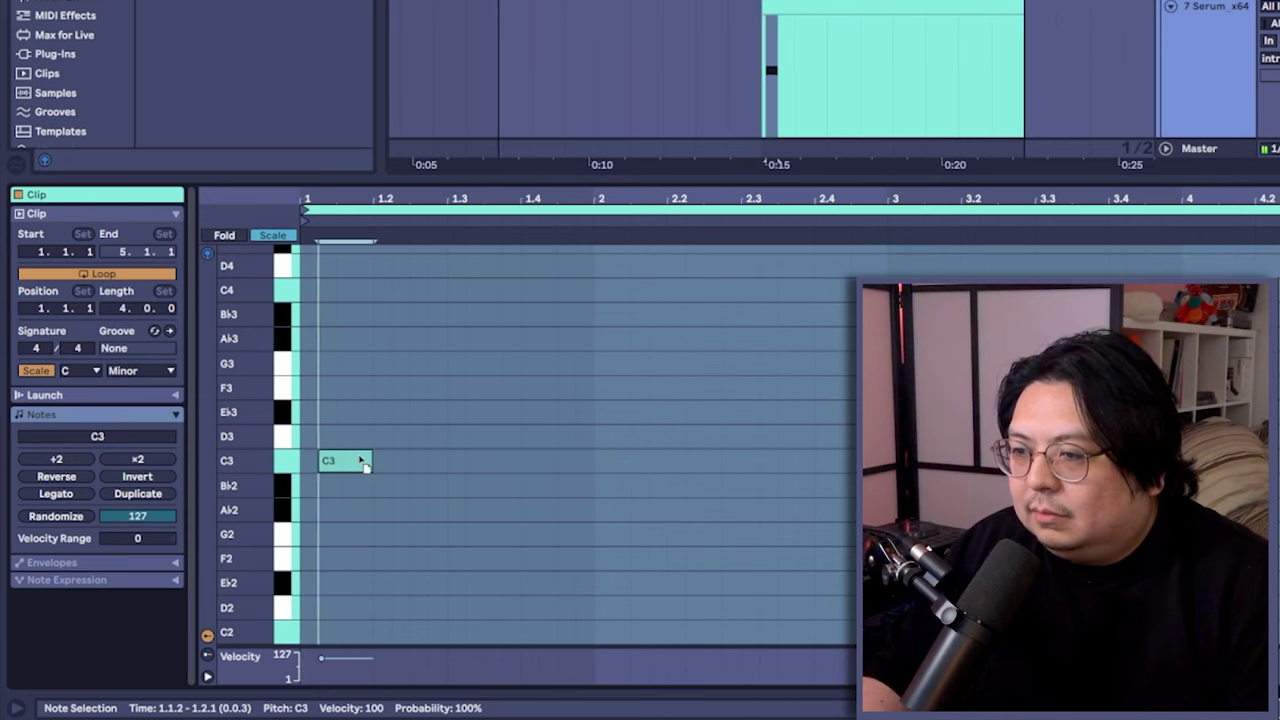
drag(388, 467, 364, 472)
key(space)
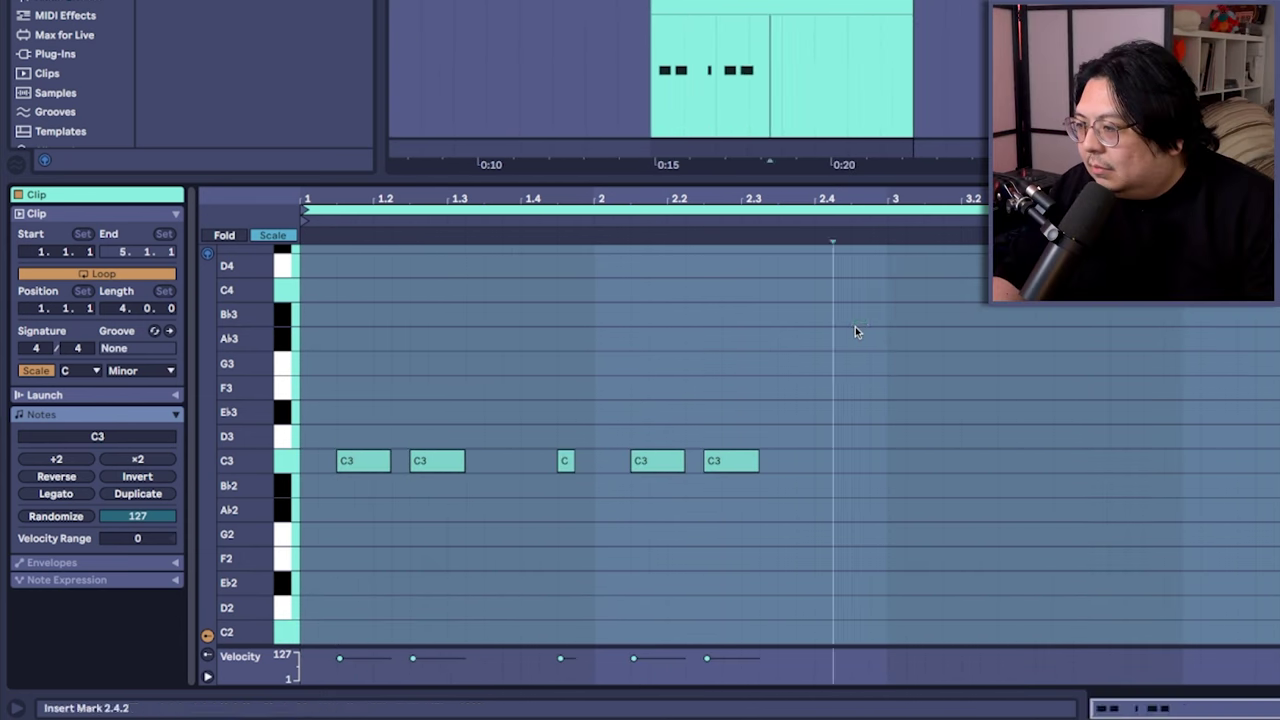
Add a bass turnaround of a sixteenth-note G3 at 2.4.3 followed by C3 at 2.4.4, and audition it
double_click(855, 326)
drag(855, 326, 858, 337)
double_click(858, 337)
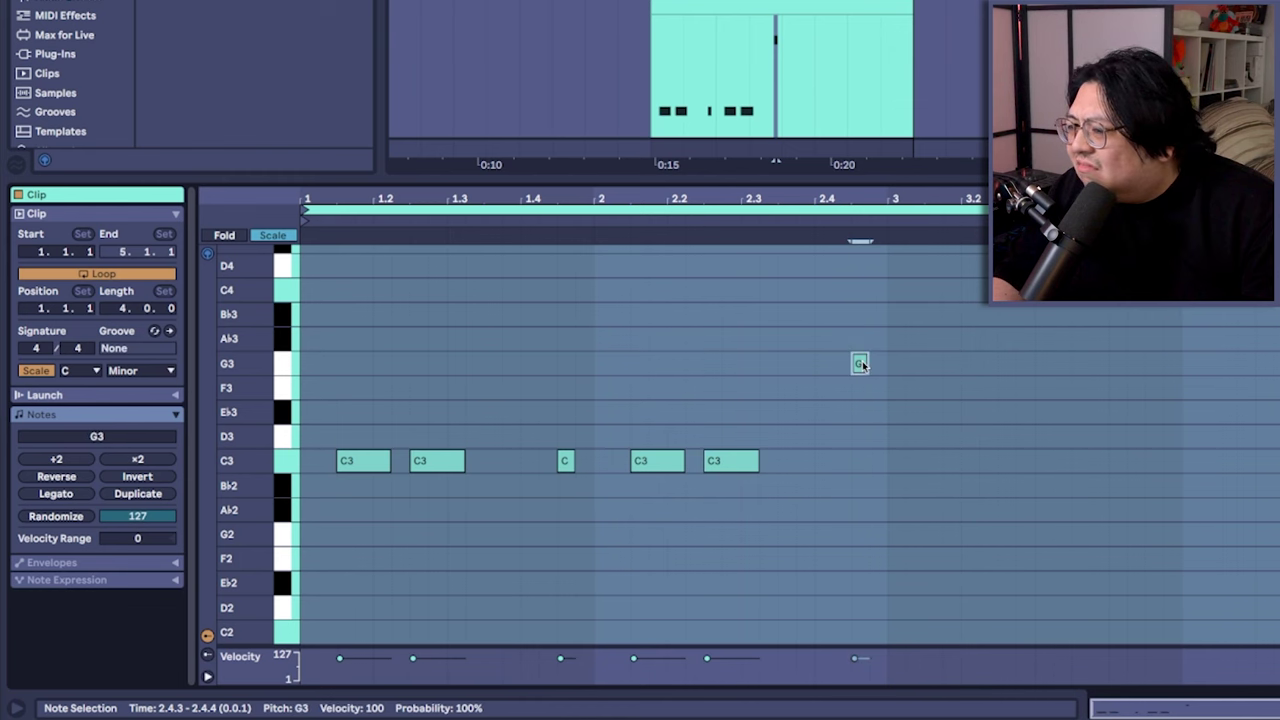
double_click(880, 420)
key(ctrl+z)
double_click(879, 467)
click(780, 434)
key(space)
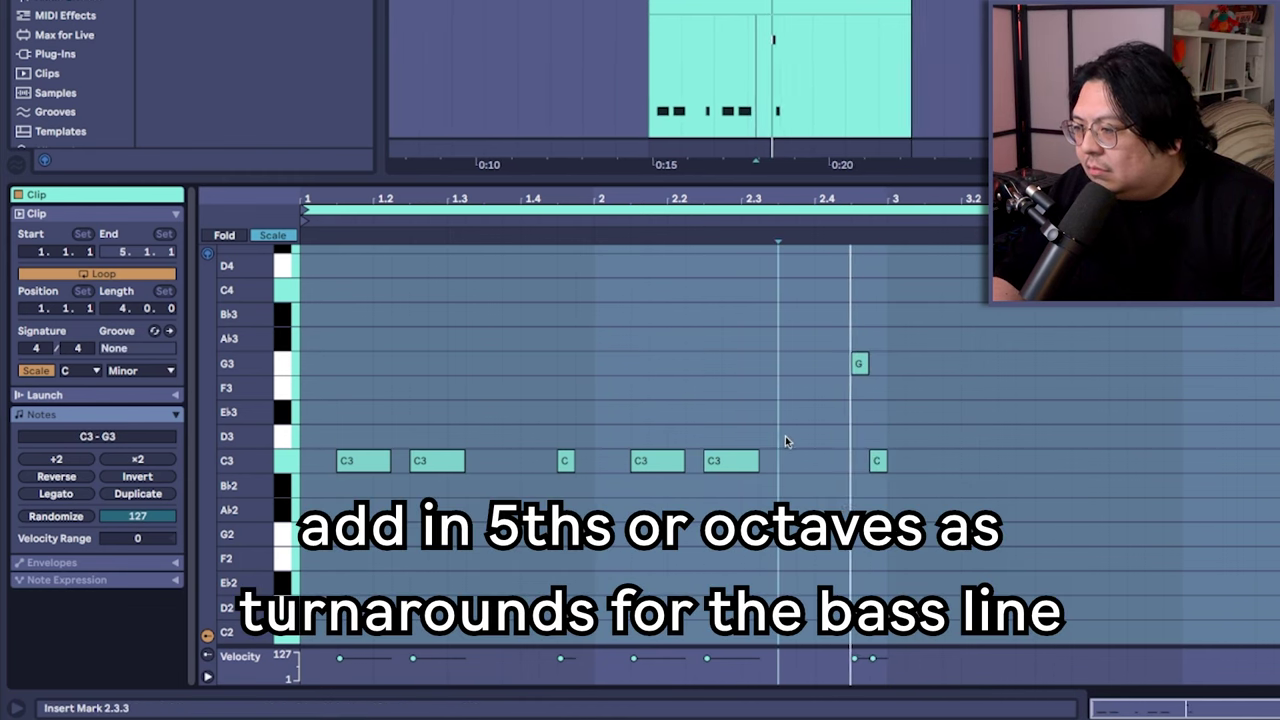
Copy the two-bar bass pattern into bars 3 and 4, transposed down to A♭2 with an E♭3 turnaround, and listen to it
drag(315, 310, 1013, 561)
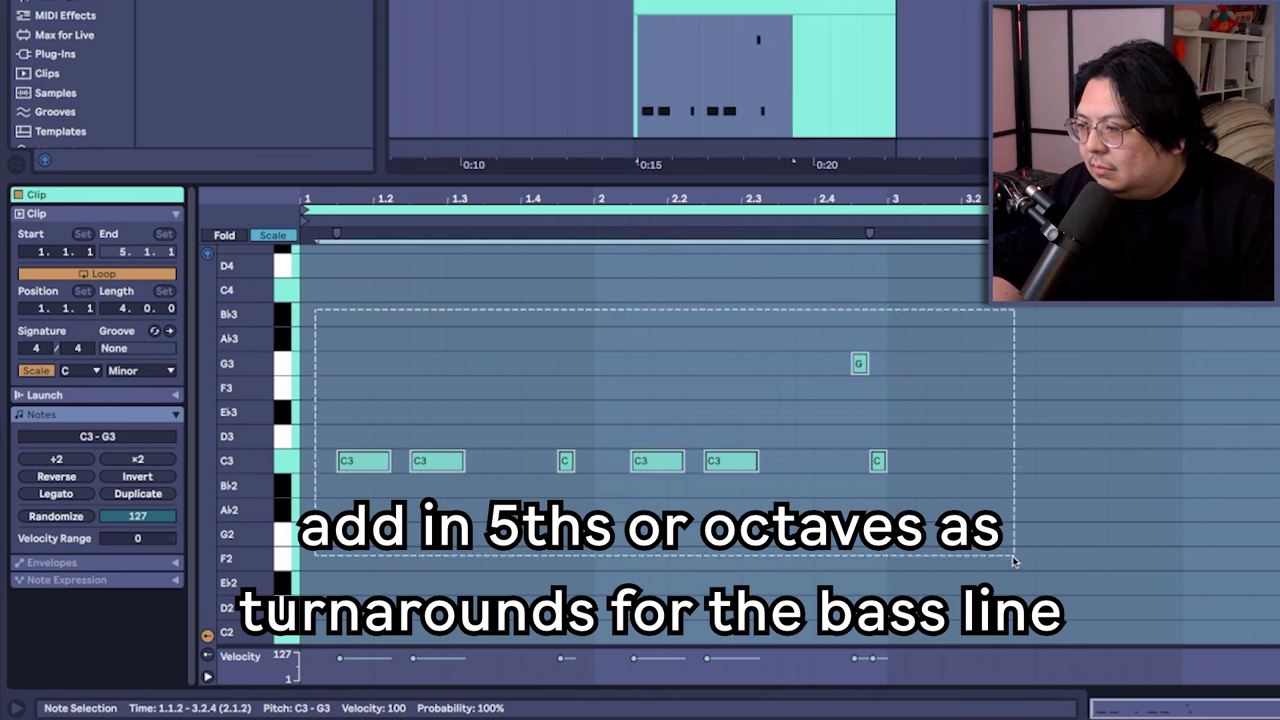
drag(371, 466, 937, 522)
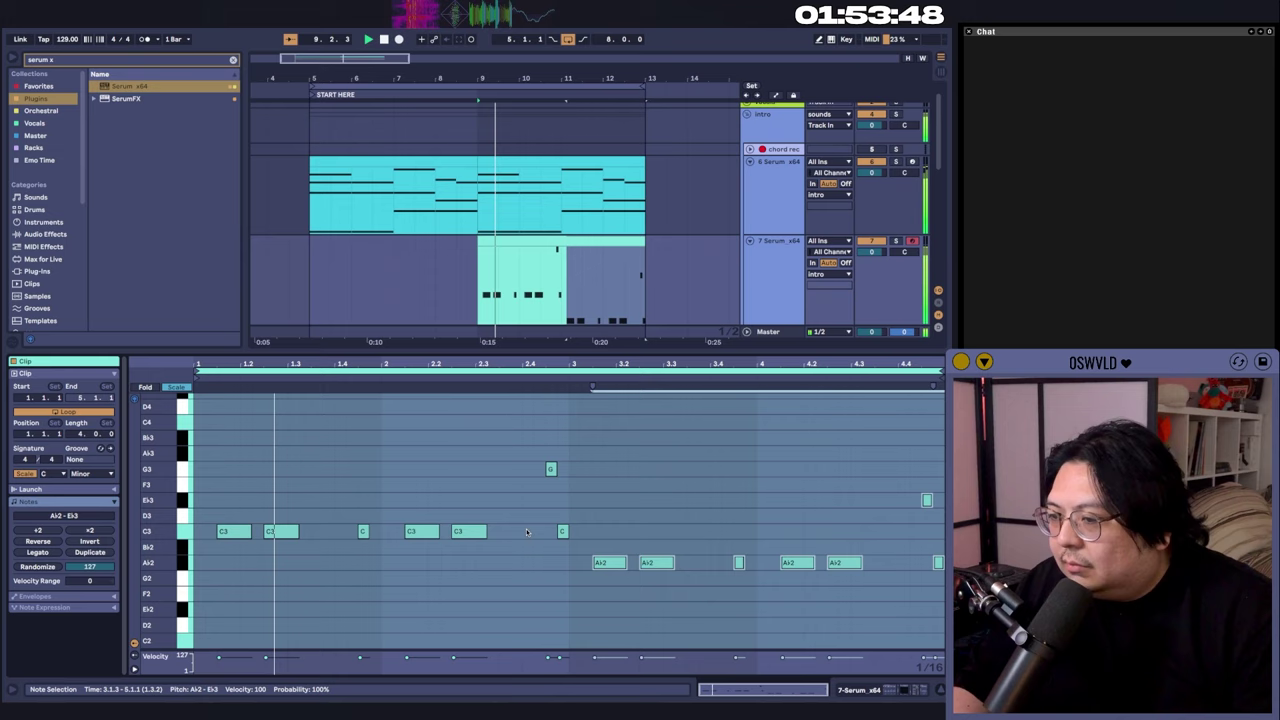
scroll(449, 527, down, 2)
scroll(471, 554, up, 1)
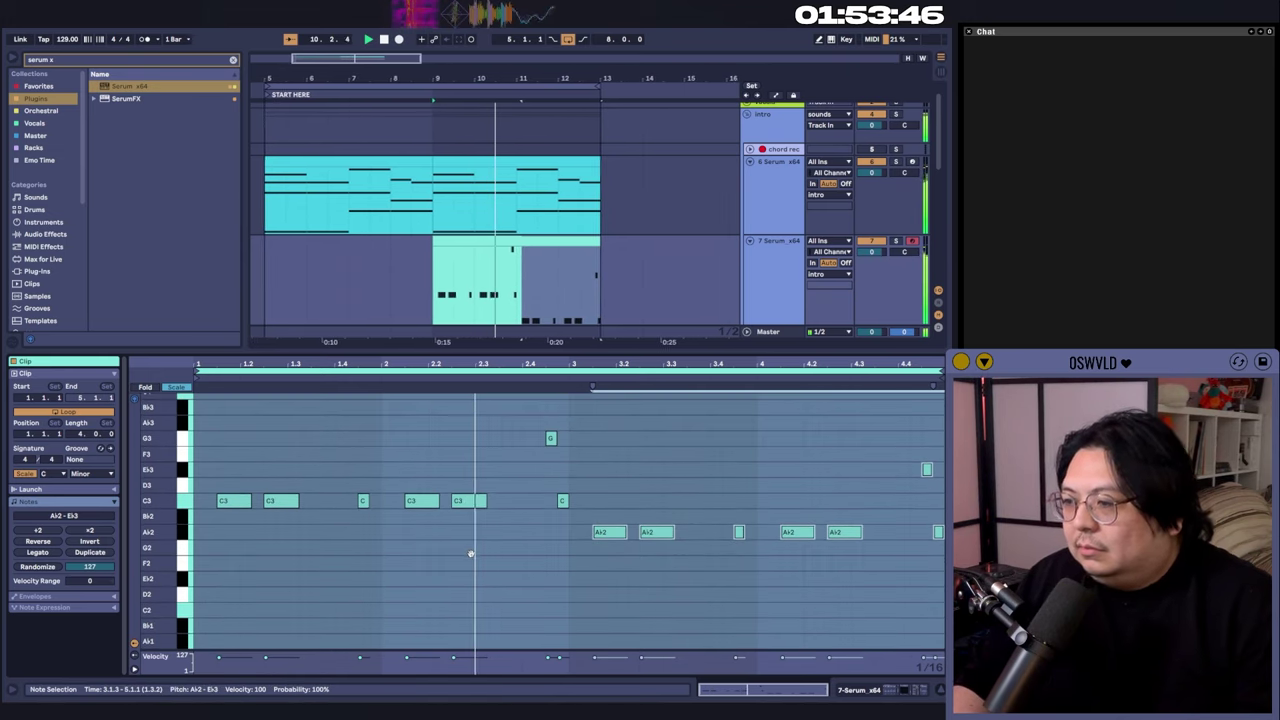
Set the loop range to the four-bar bass clip spanning bars 9 to 13 and listen to it
drag(529, 537, 570, 545)
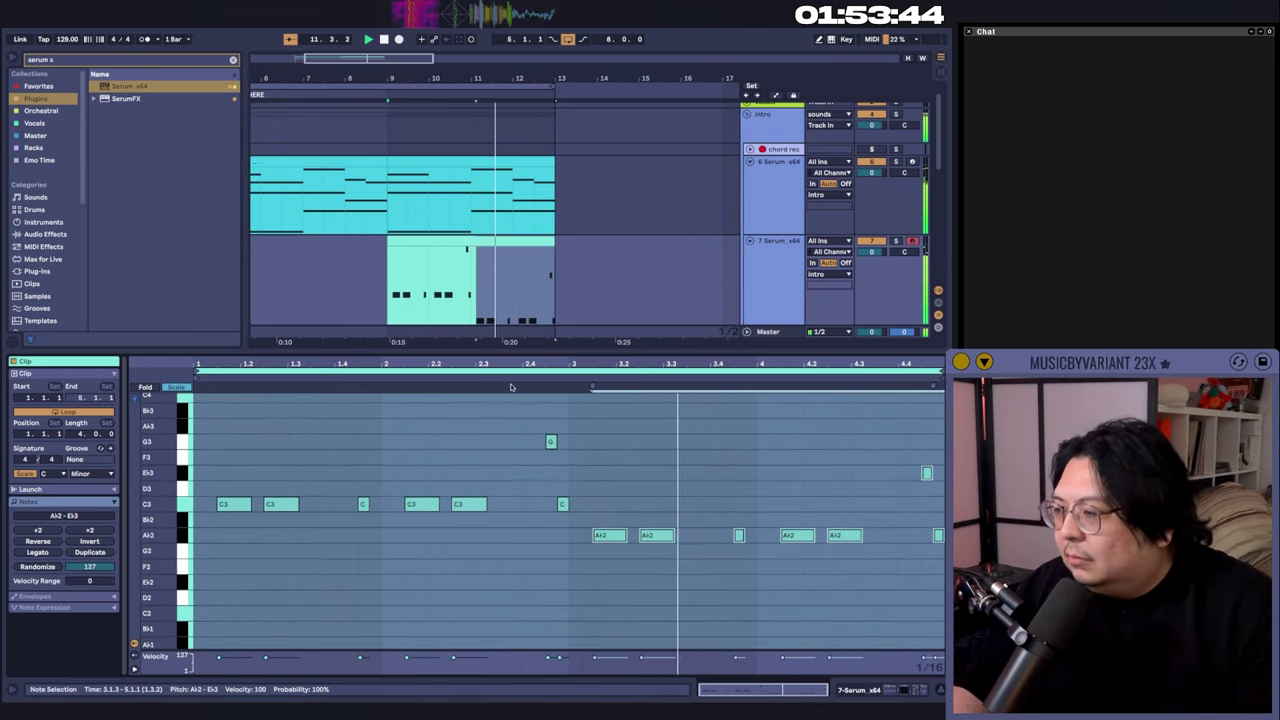
click(389, 295)
drag(388, 295, 552, 288)
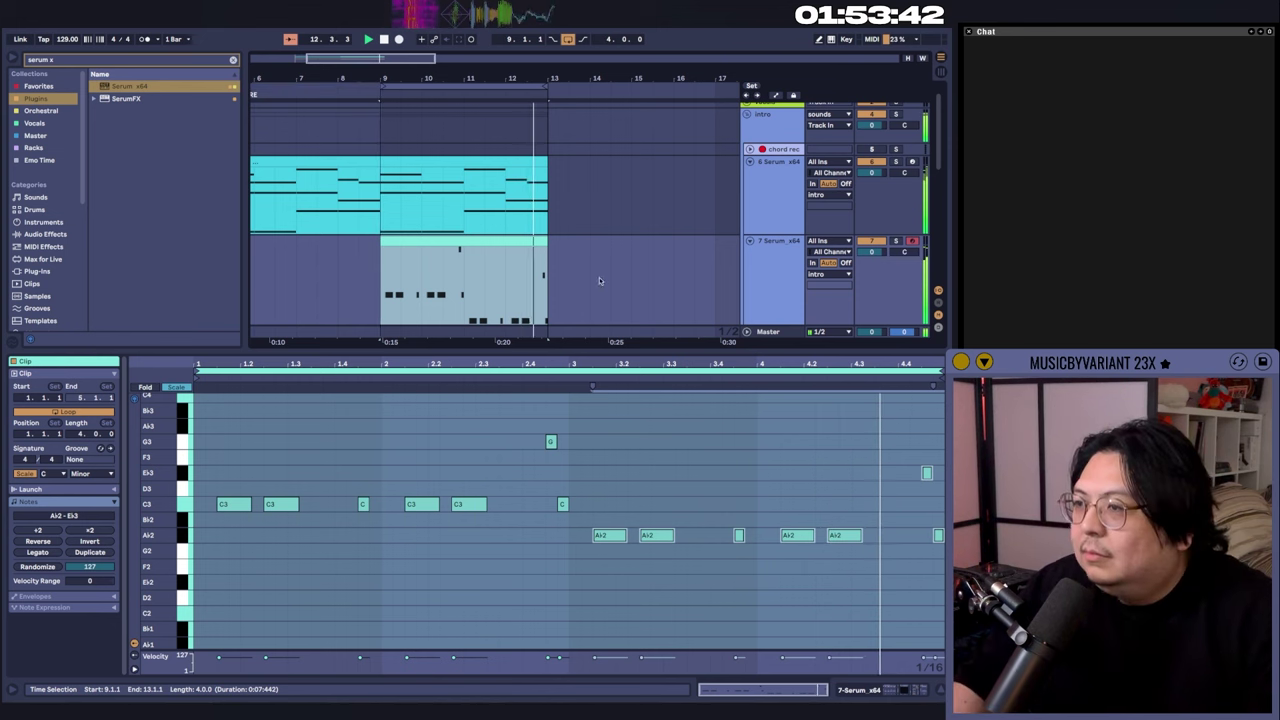
scroll(599, 277, down, 5)
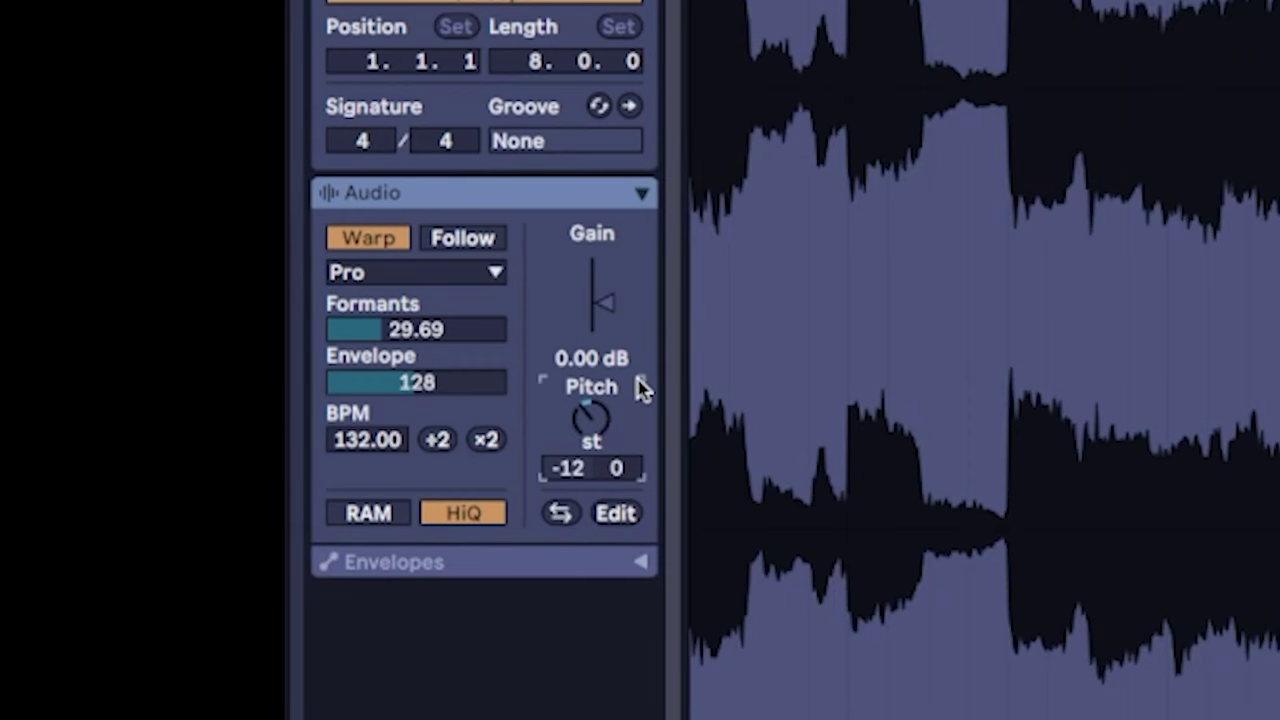
Find Auto Pan, add it to the pitched-down vocal hook's track and set its rate to 1/16
key(ctrl+z)
drag(472, 206, 472, 273)
key(ctrl+f)
text(auto)
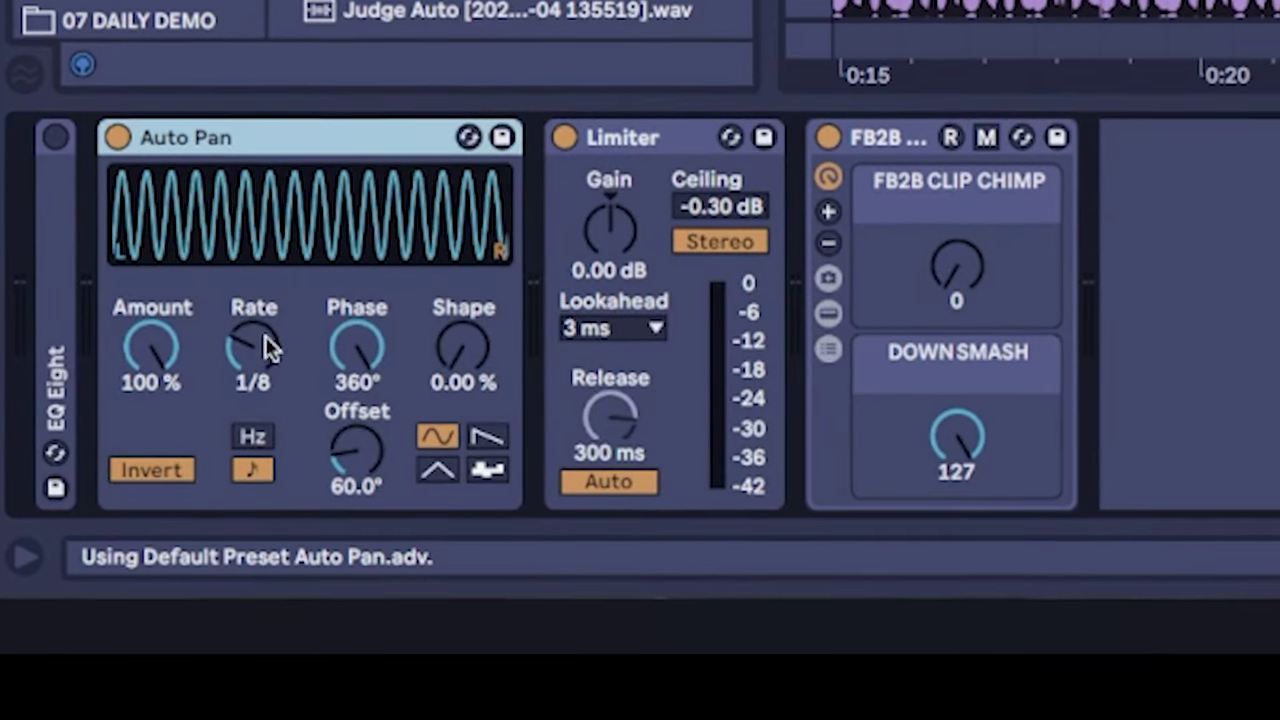
drag(266, 337, 294, 333)
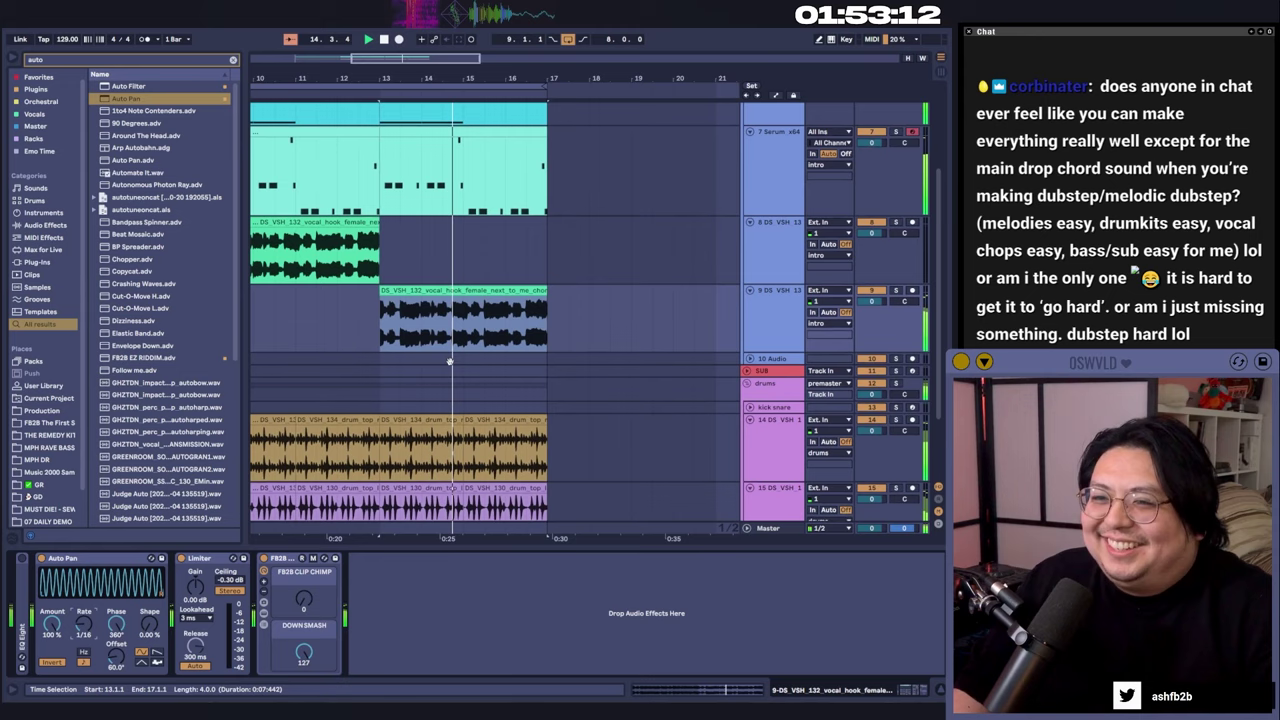
Listen to the auto-panned vocal hook from bar 13 and examine its waveform for a short phrase to chop
drag(449, 360, 439, 385)
scroll(422, 355, up, 3)
scroll(425, 354, down, 3)
scroll(386, 365, up, 3)
click(406, 348)
key(space)
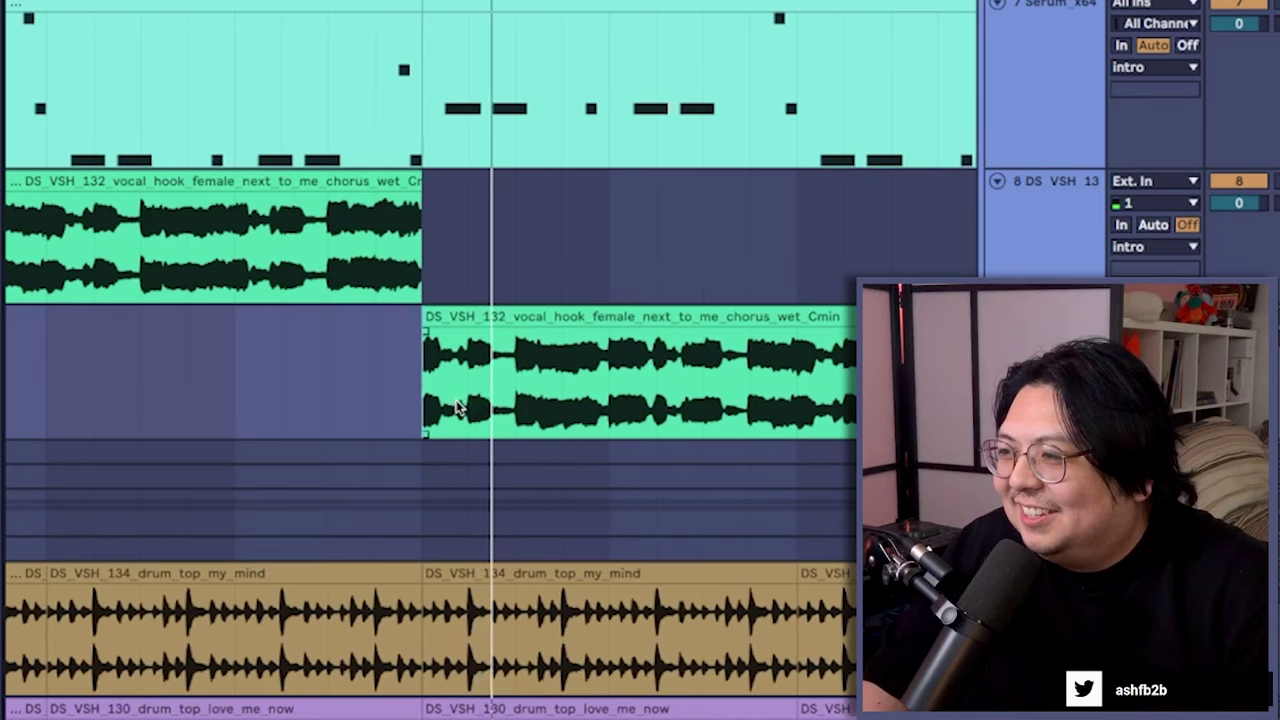
key(space)
scroll(567, 388, right, 10)
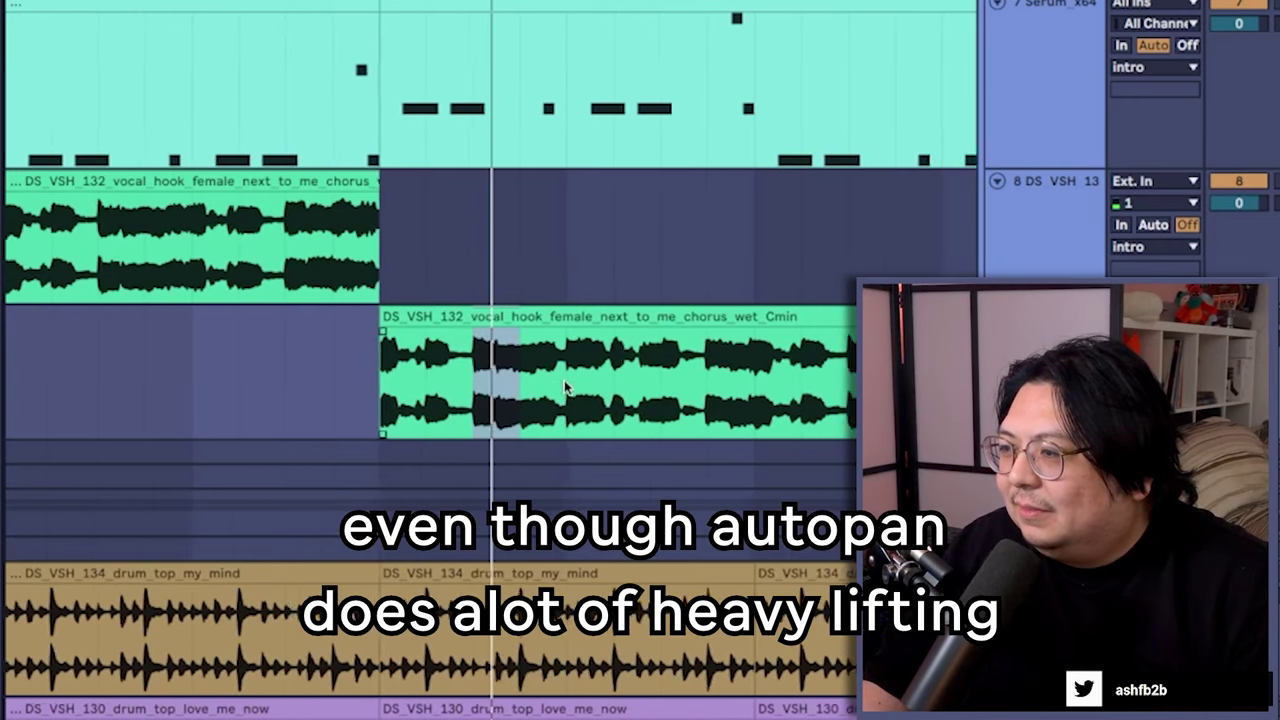
key(space)
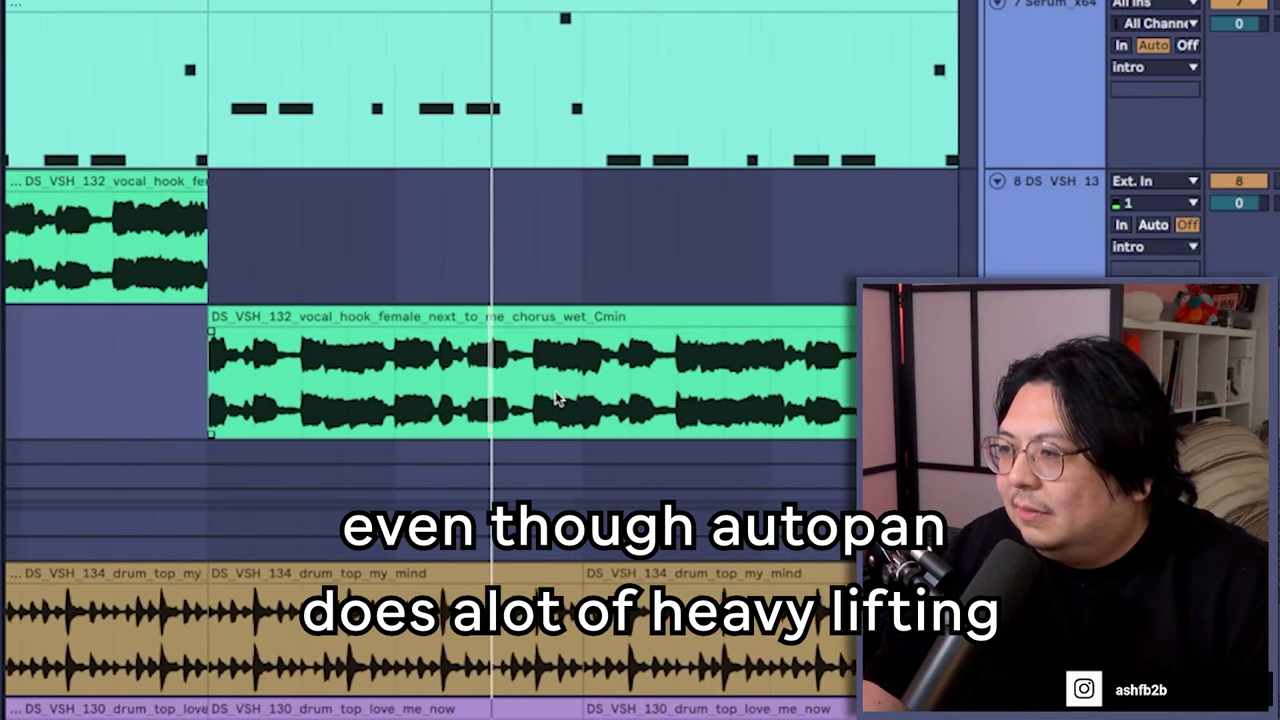
click(492, 394)
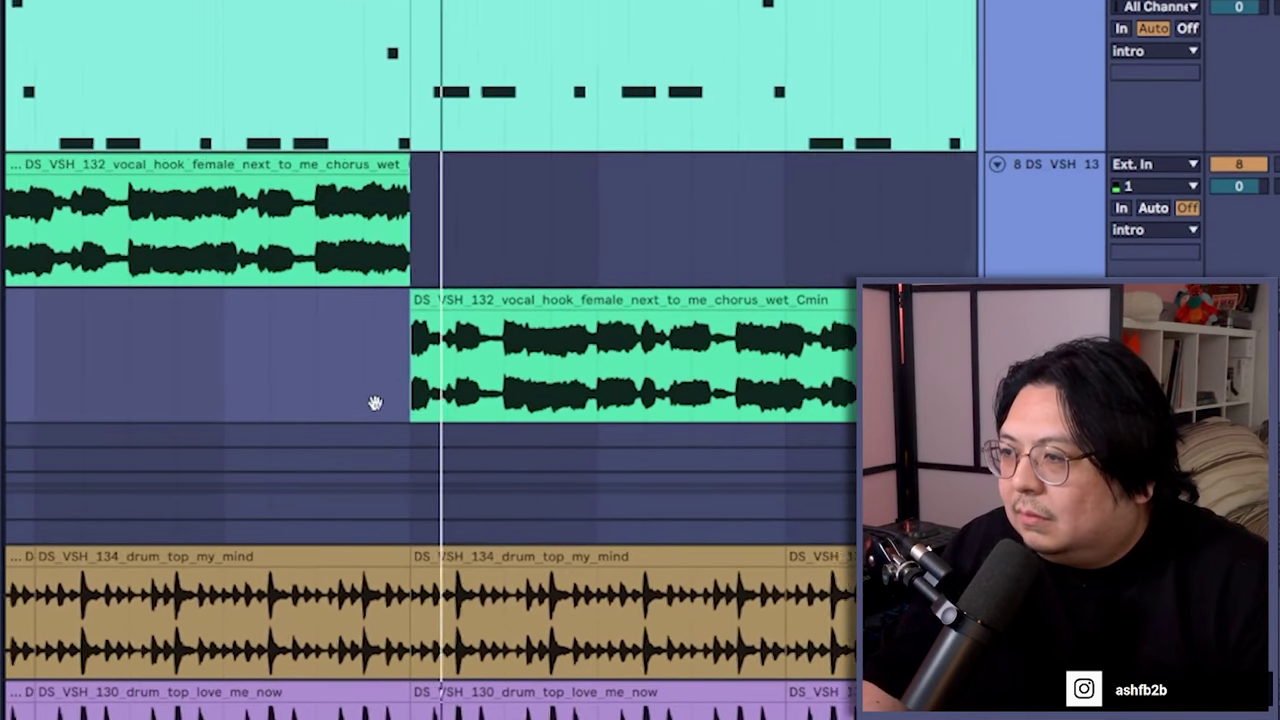
Split off a one-beat vocal slice starting on the third beat of bar 13 and duplicate it repeatedly as a stutter
drag(375, 403, 366, 403)
drag(543, 391, 499, 391)
key(ctrl+e)
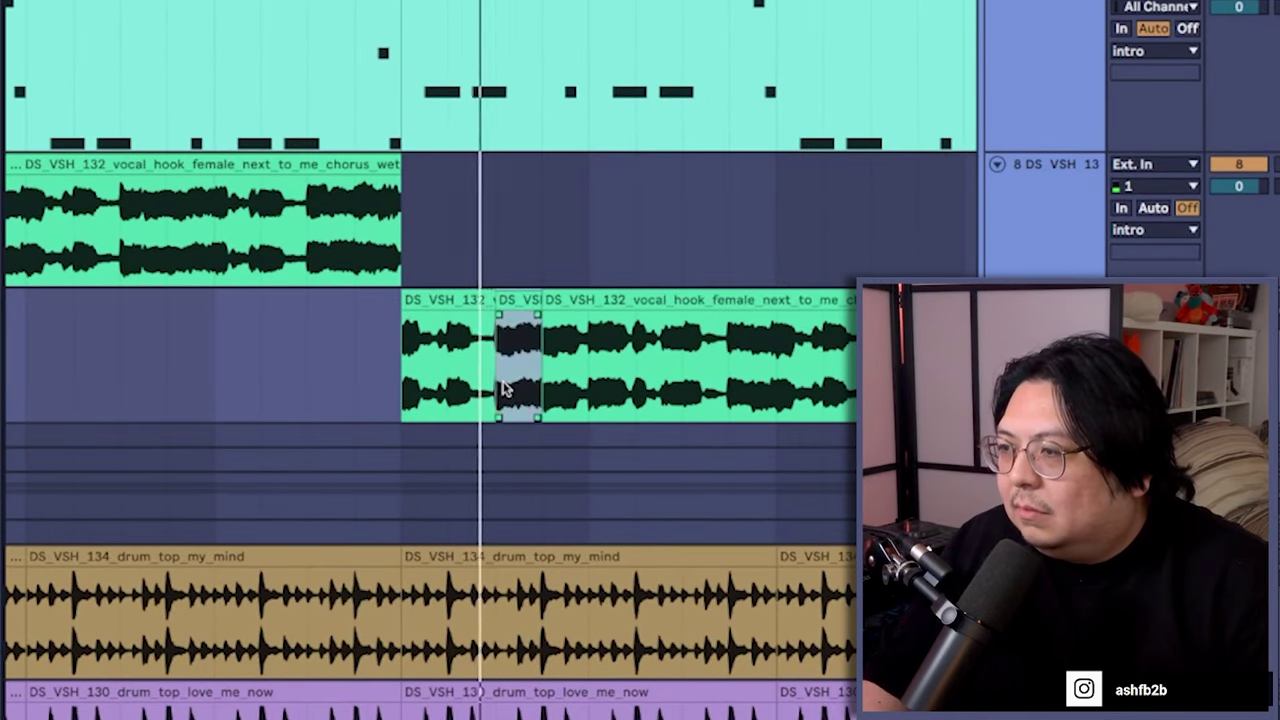
key(ctrl+d)
key(ctrl+d)
key(ctrl+d)
key(ctrl+d)
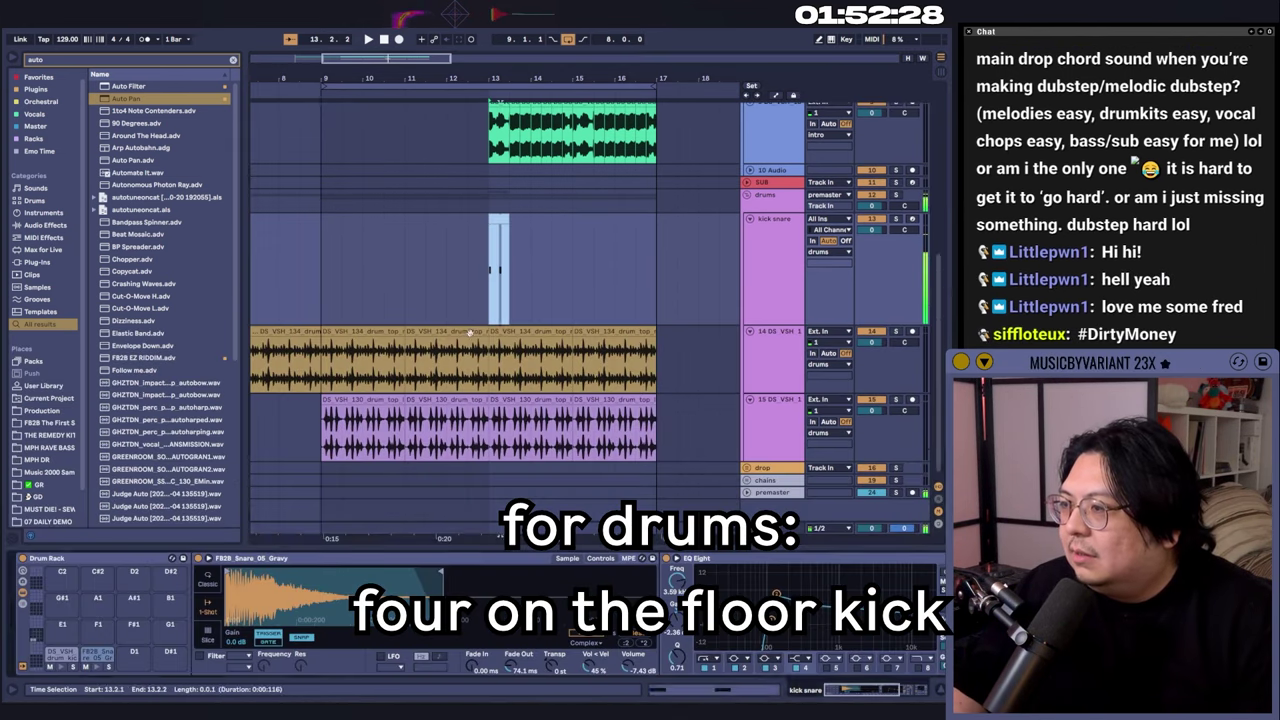
Duplicate the short kick clip at bar 13 on the kick snare track to build a four-on-the-floor kick pattern
click(457, 309)
key(space)
key(ctrl+d)
key(ctrl+d)
key(ctrl+d)
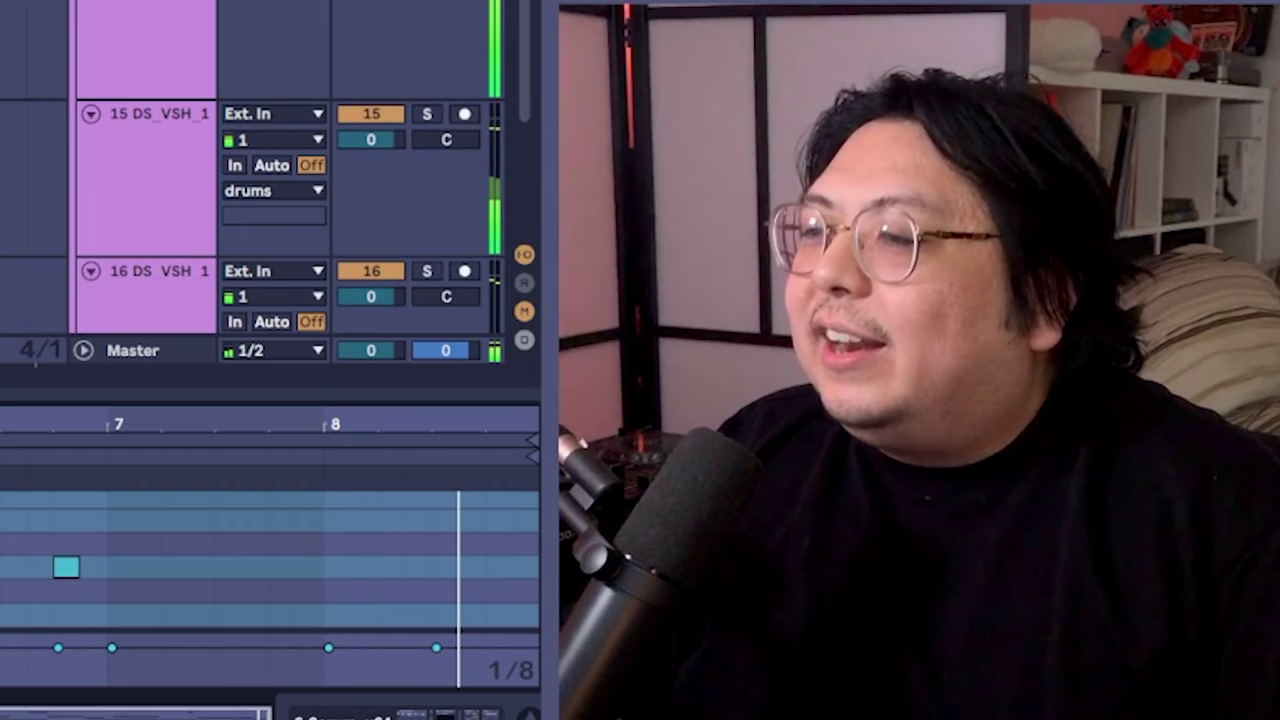
Reduce the first chord of the bar 21 Serum clip to a one-bar C2 and E♭2 pair, and play it
scroll(270, 180, up, 5)
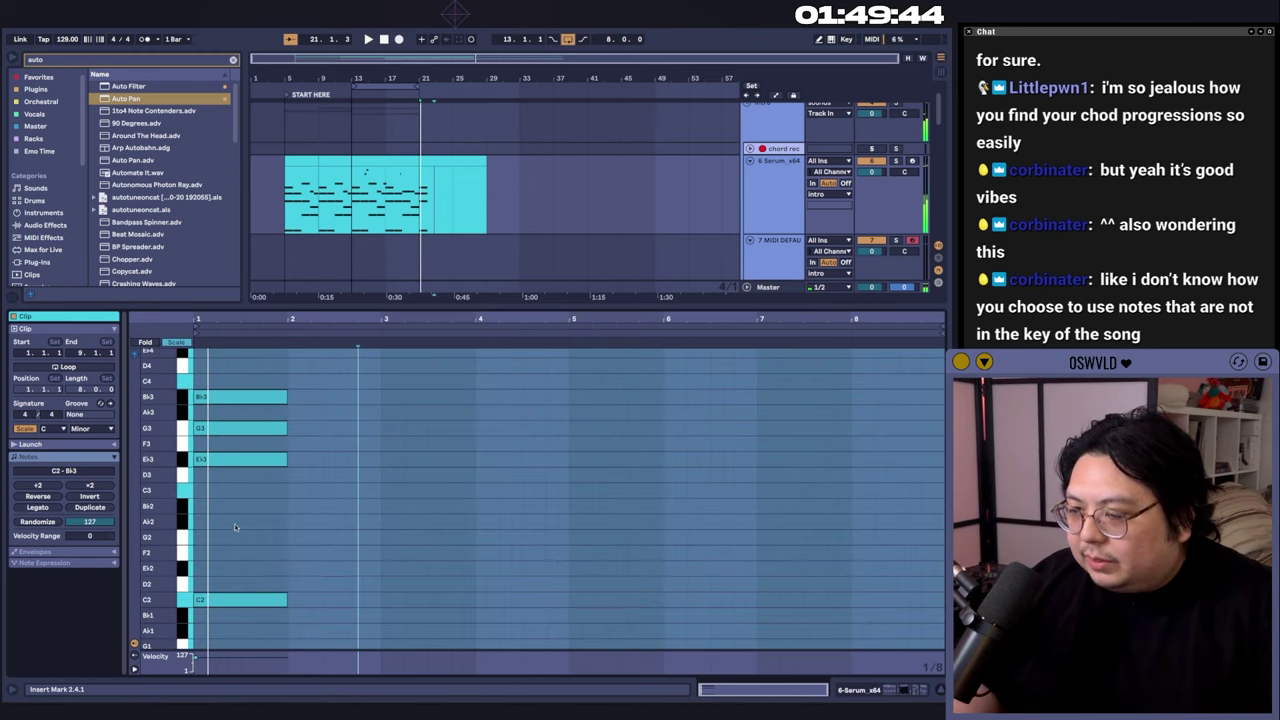
double_click(230, 583)
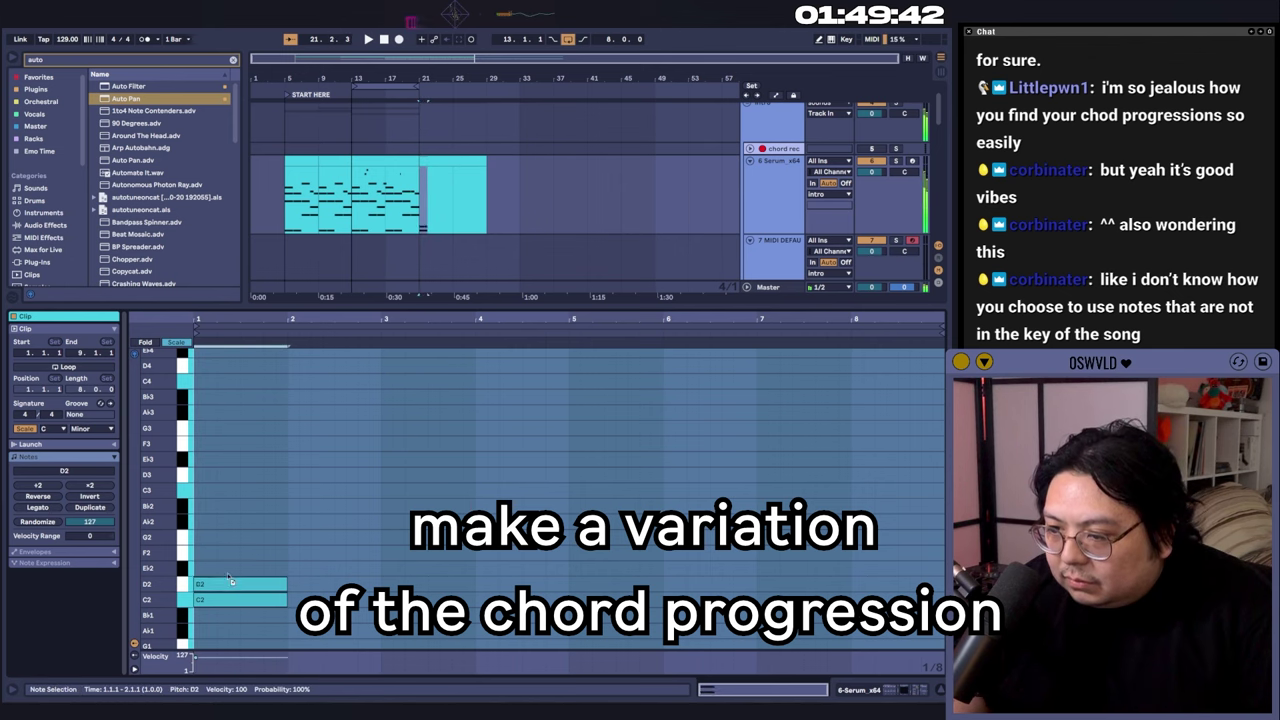
key(space)
scroll(400, 460, down, 3)
scroll(350, 505, up, 2)
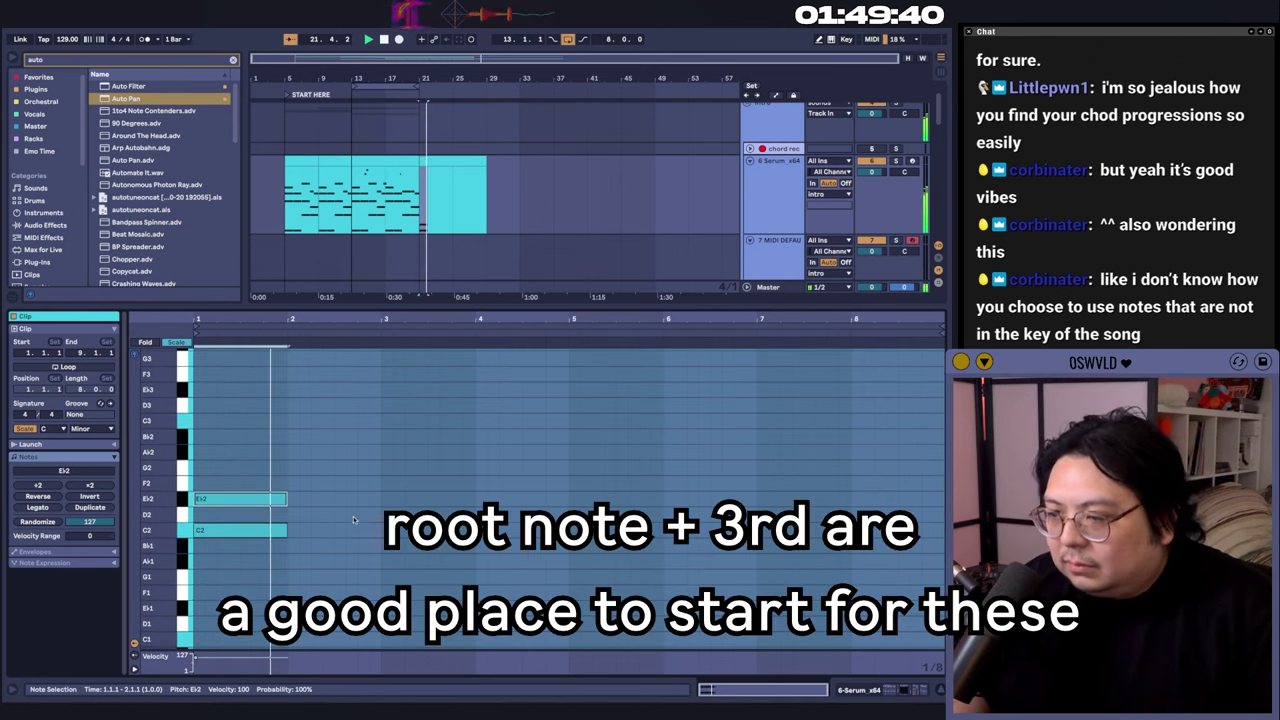
Split bar 1 into two C2 and E♭2 hits starting at 1.1.1 and 1.2.3, and repeat that rhythm in bar 2
key(ctrl+d)
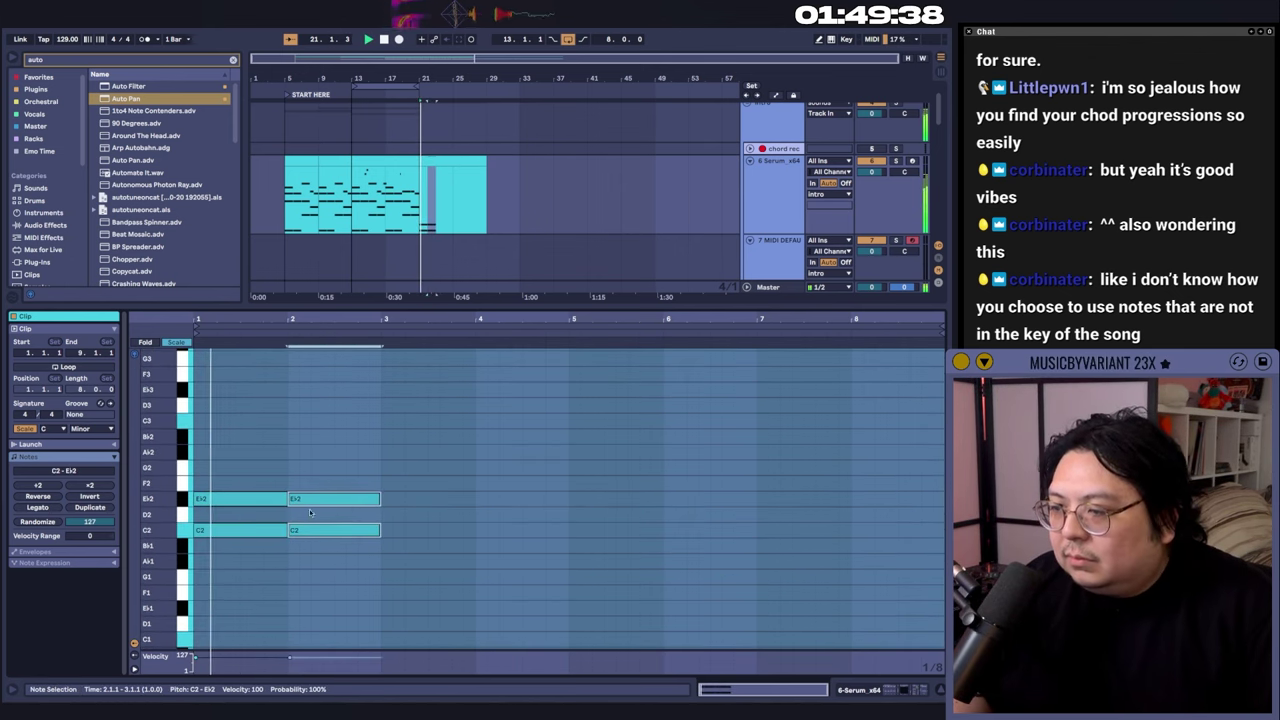
drag(499, 344, 540, 562)
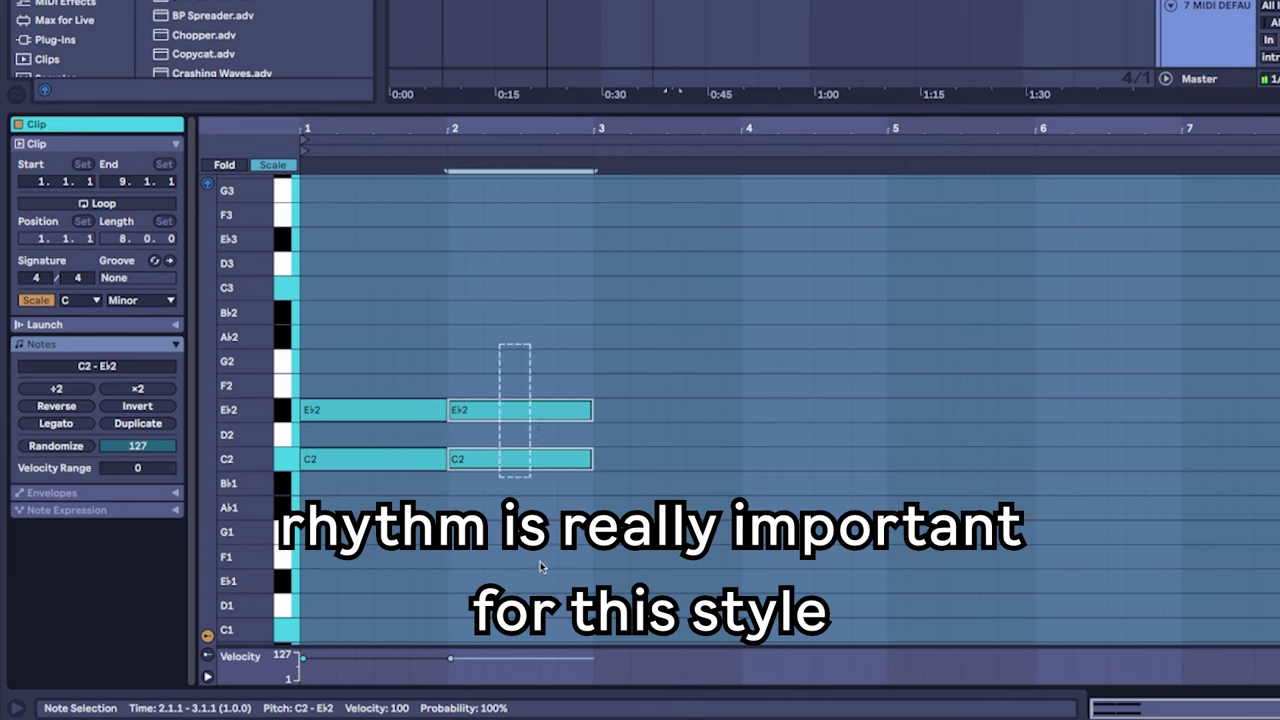
drag(479, 421, 423, 410)
key(space)
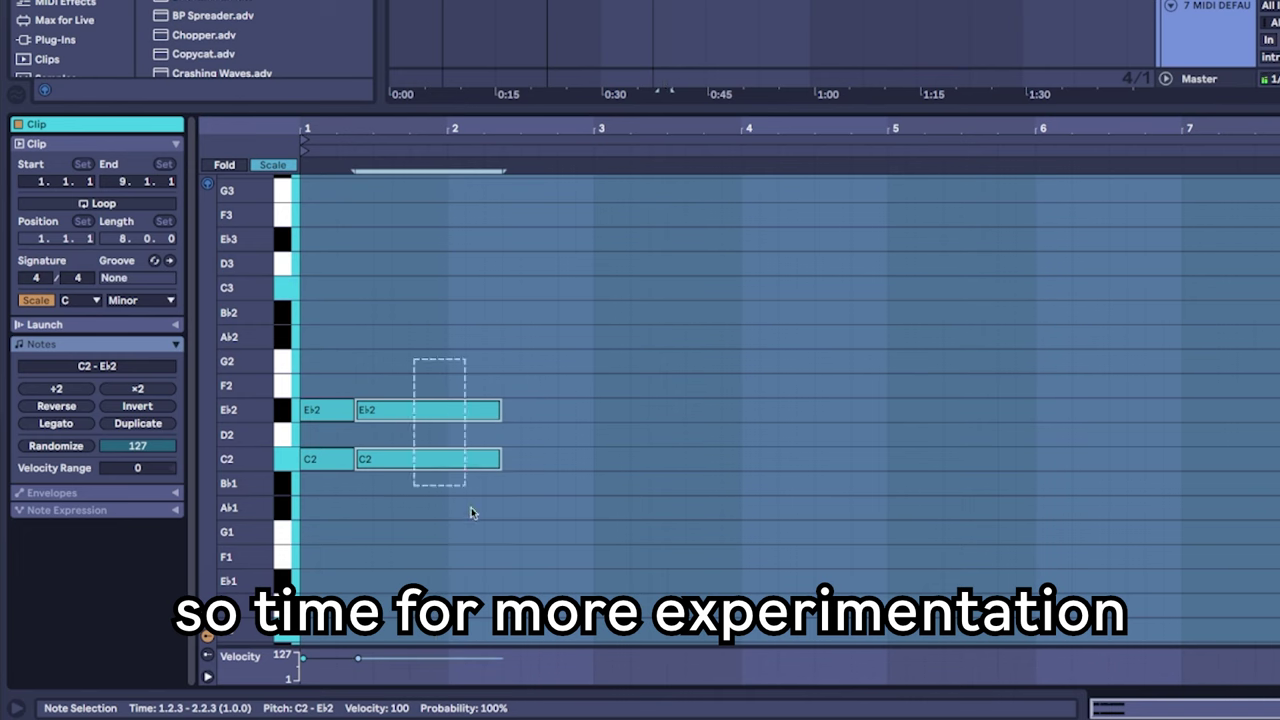
drag(499, 417, 446, 440)
key(ctrl+d)
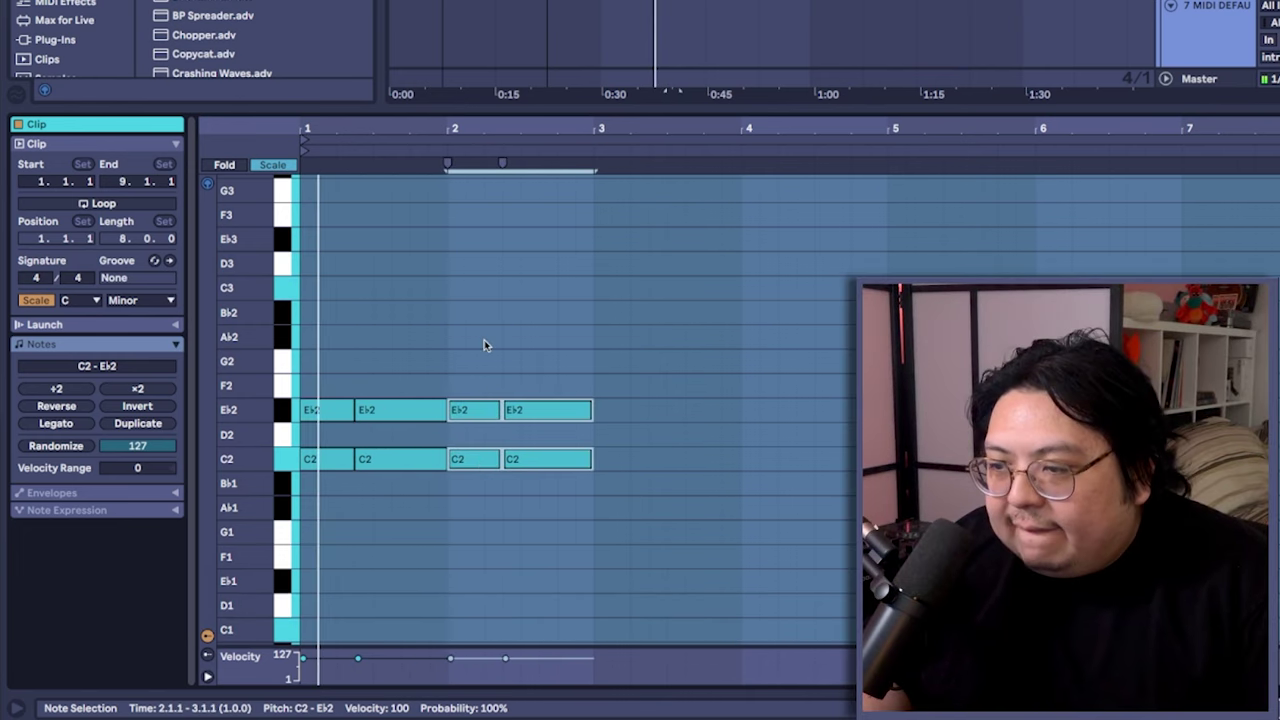
Add a one-beat F2 note at 2.4.1 above the last chord of bar 2, and play the pattern
ctrl+alt+drag(648, 438, 672, 423)
click(560, 365)
key(space)
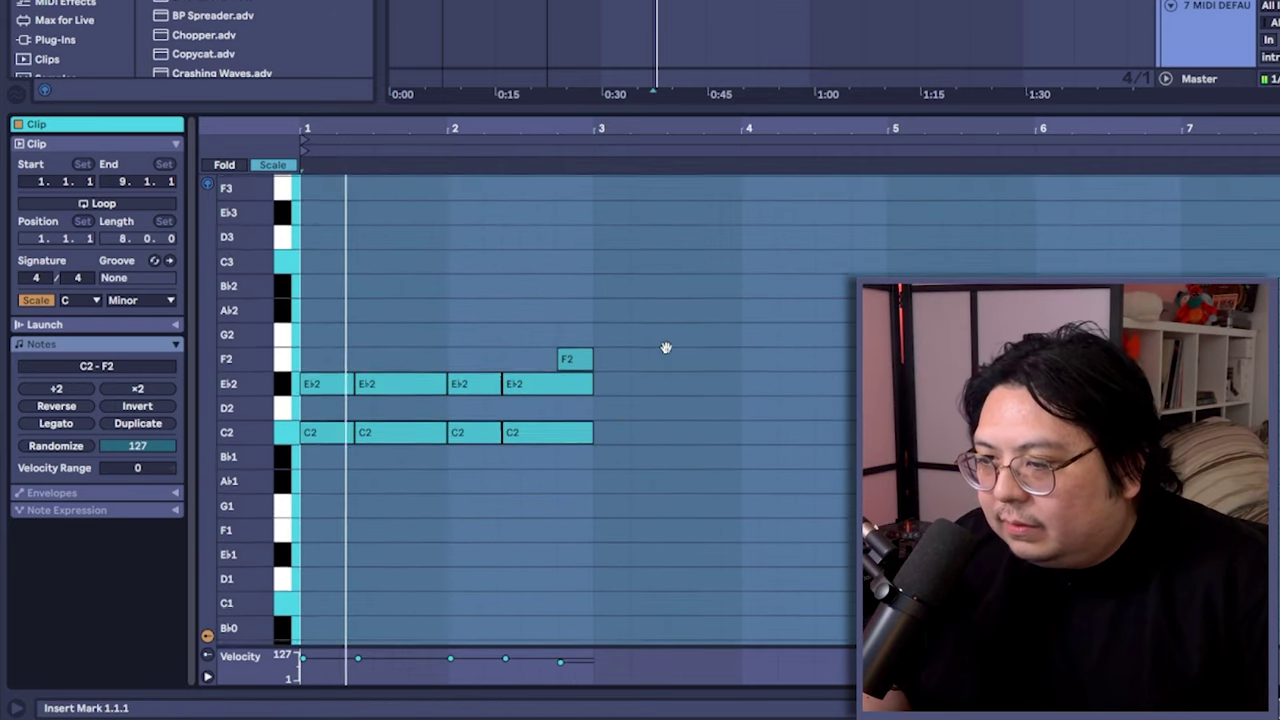
scroll(660, 349, down, 1)
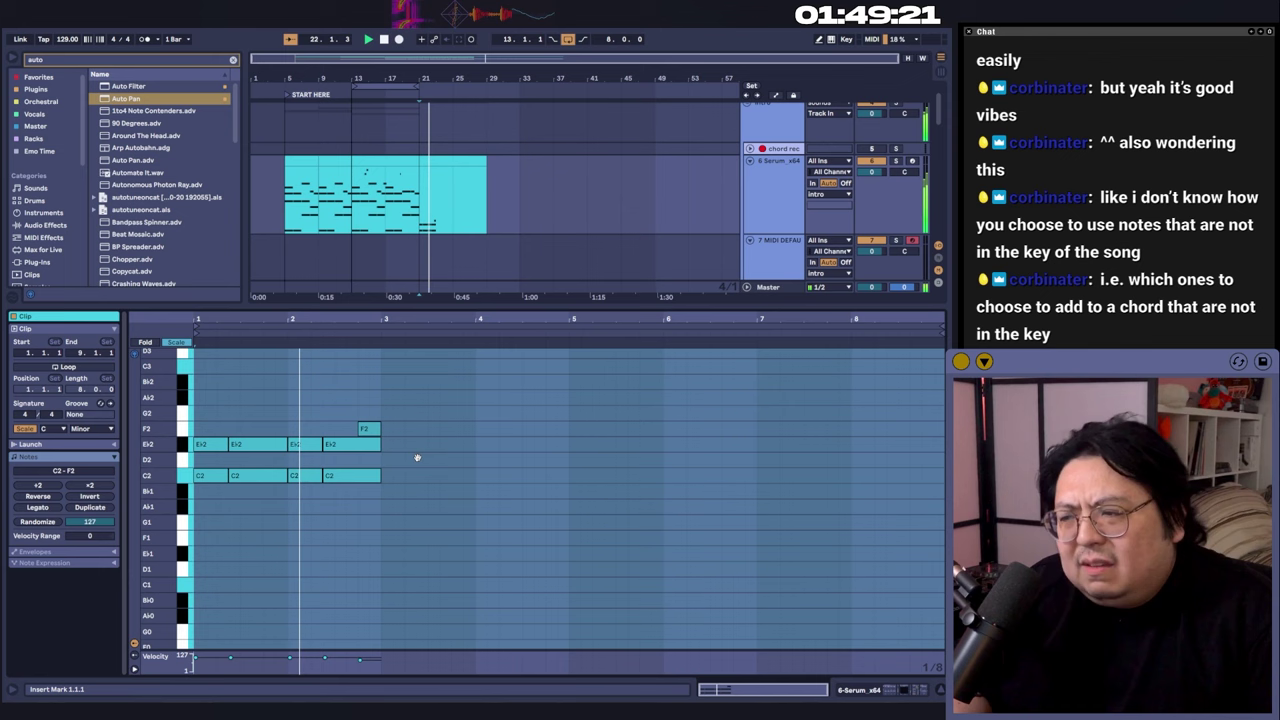
Copy the two-bar chord rhythm into bars 3 and 4, lowered to B♭1 and D2 with an E♭2 ending, and listen
scroll(417, 457, up, 4)
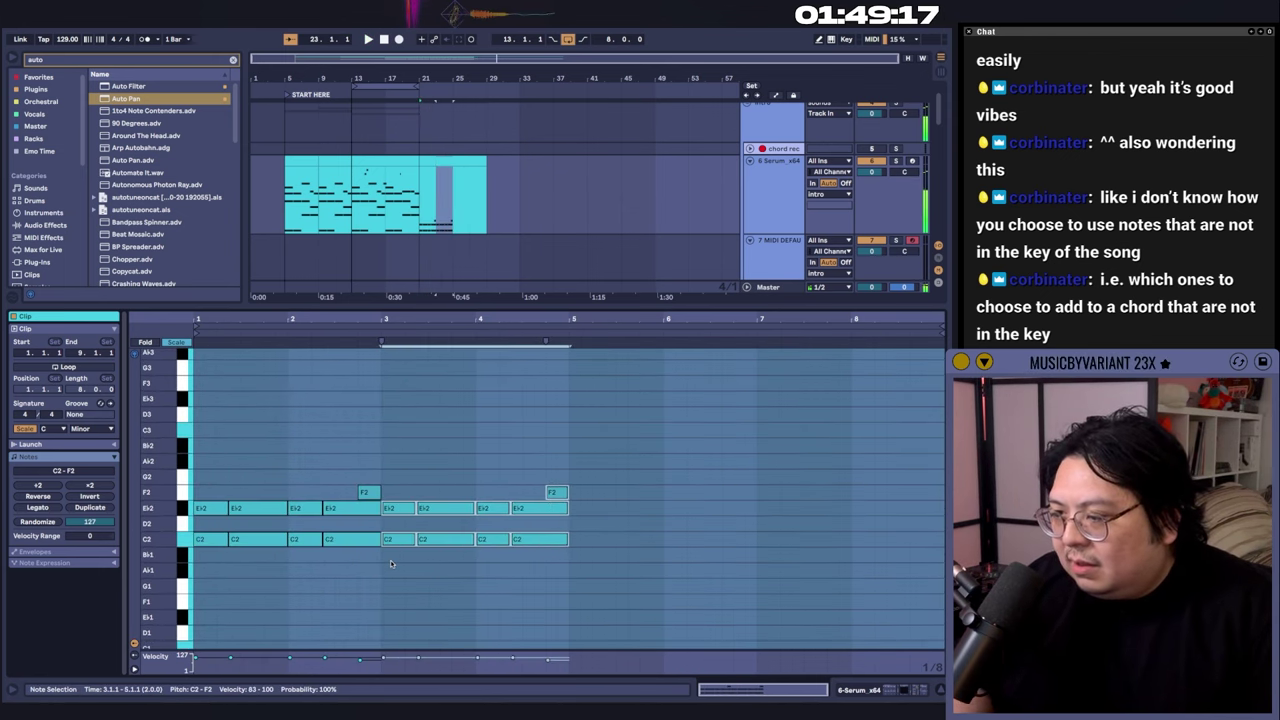
scroll(411, 432, down, 3)
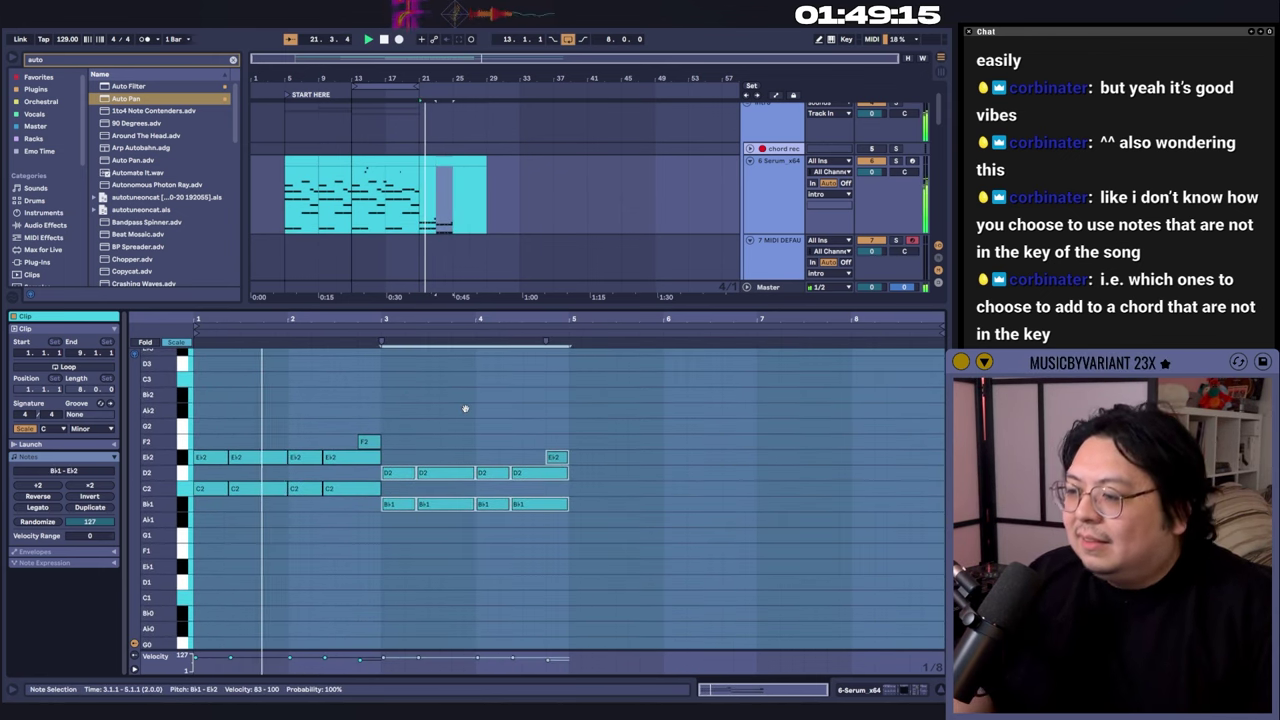
drag(452, 457, 527, 457)
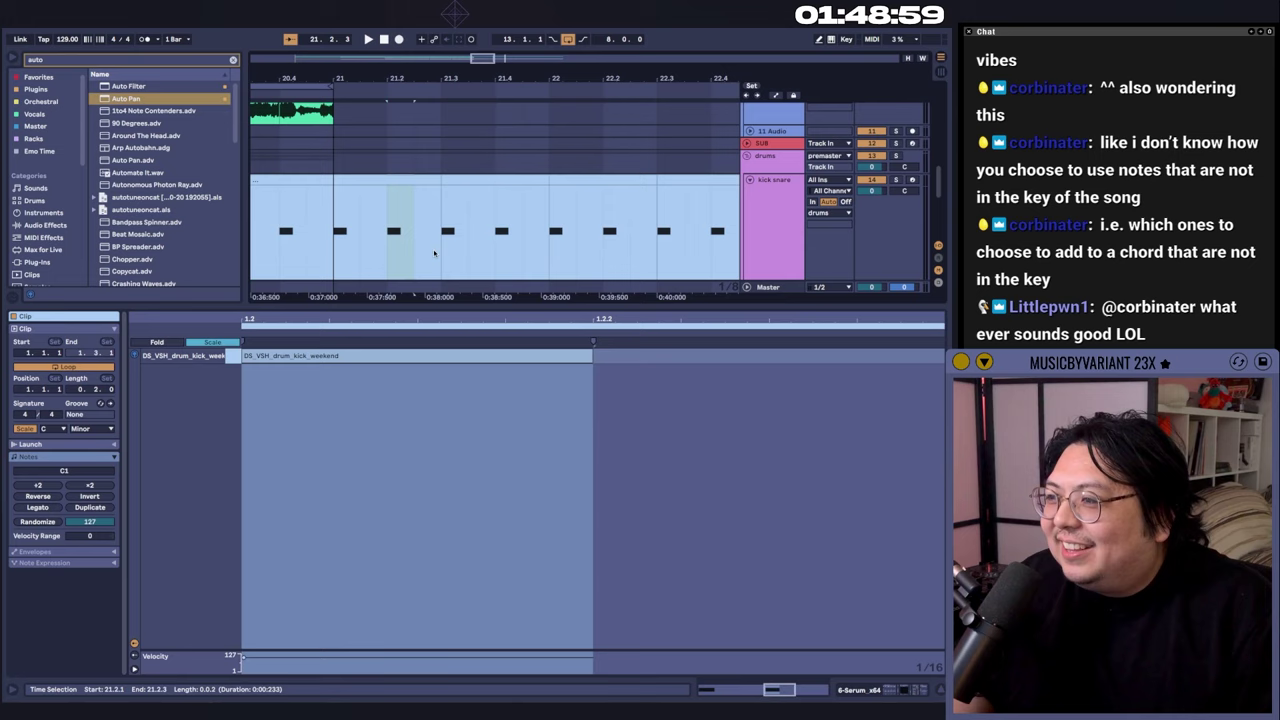
Clear the steady kicks from 21.2.1 up to bar 22, duplicate the kick phrase spanning 21.1.1 to 21.2.3, and audition it
click(508, 249)
click(349, 245)
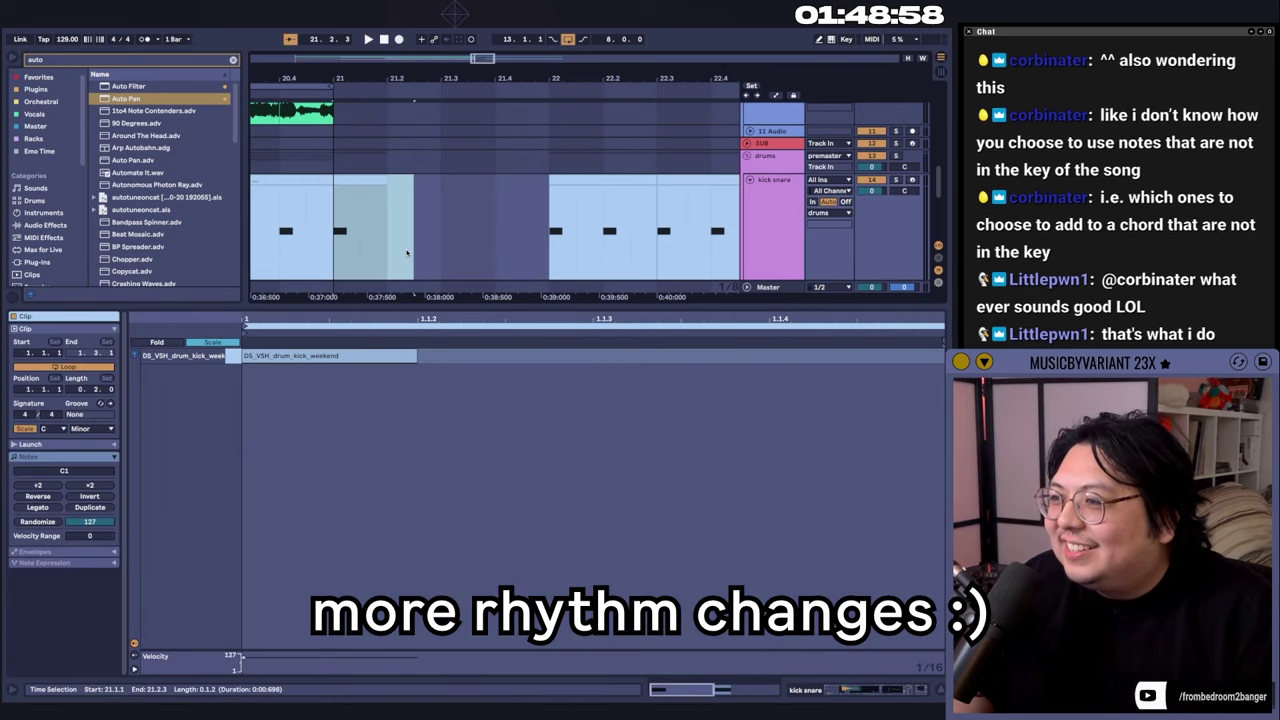
key(ctrl+d)
click(321, 257)
key(space)
key(space)
key(space)
scroll(489, 186, left, 3)
scroll(489, 186, down, 1)
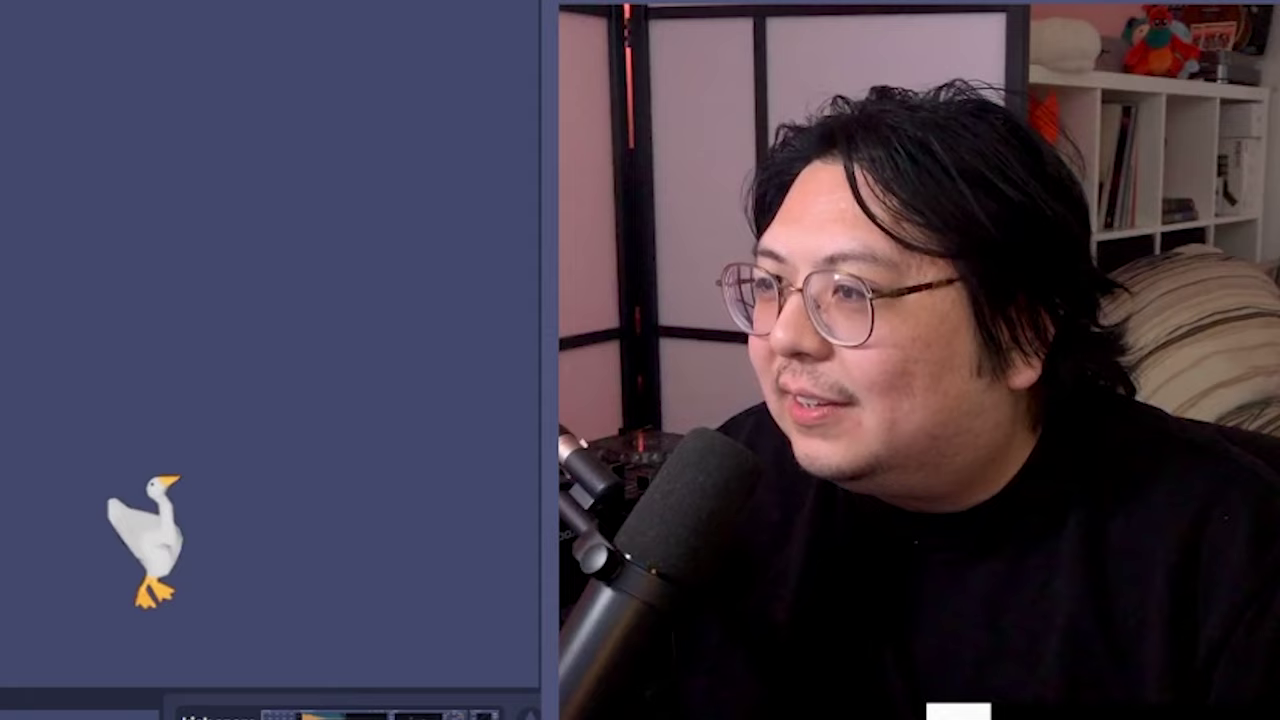
Continue the syncopated two-kick phrase with further copies every one and a half beats into bar 22, and listen
drag(409, 204, 536, 206)
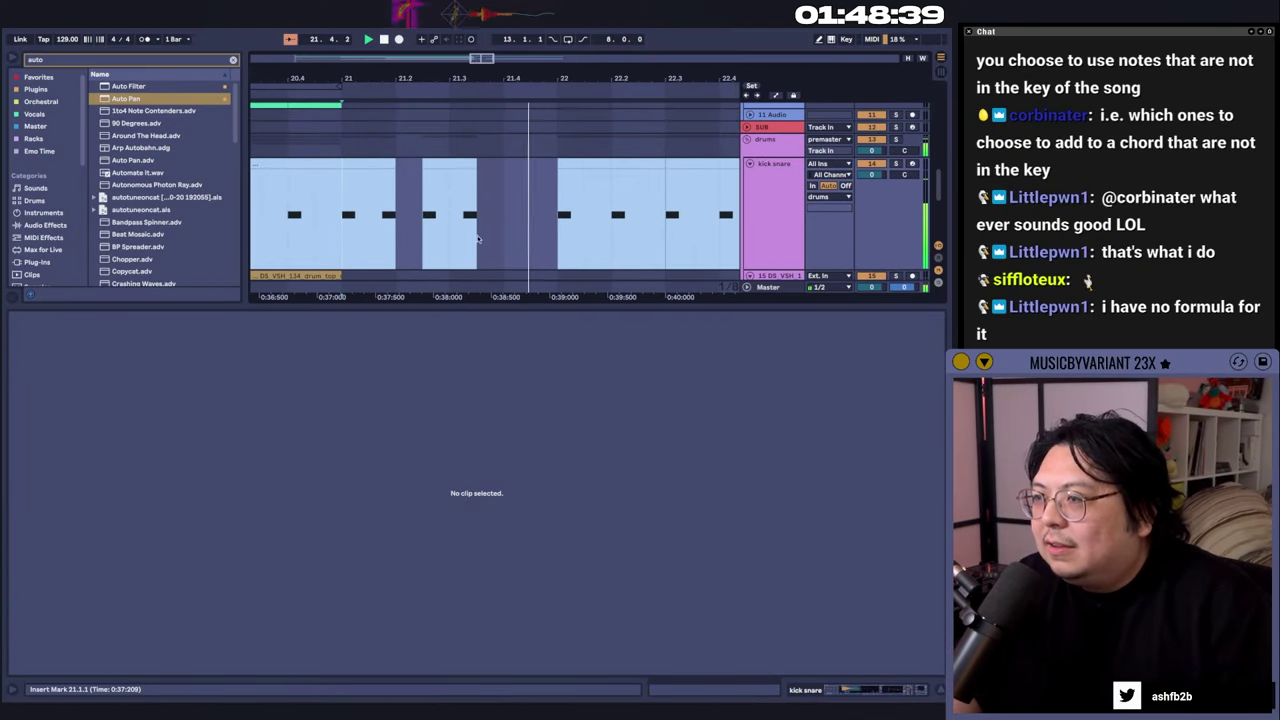
key(space)
key(space)
mouse_move(478, 239)
mouse_down()
mouse_move(584, 243)
mouse_move(420, 218)
mouse_up()
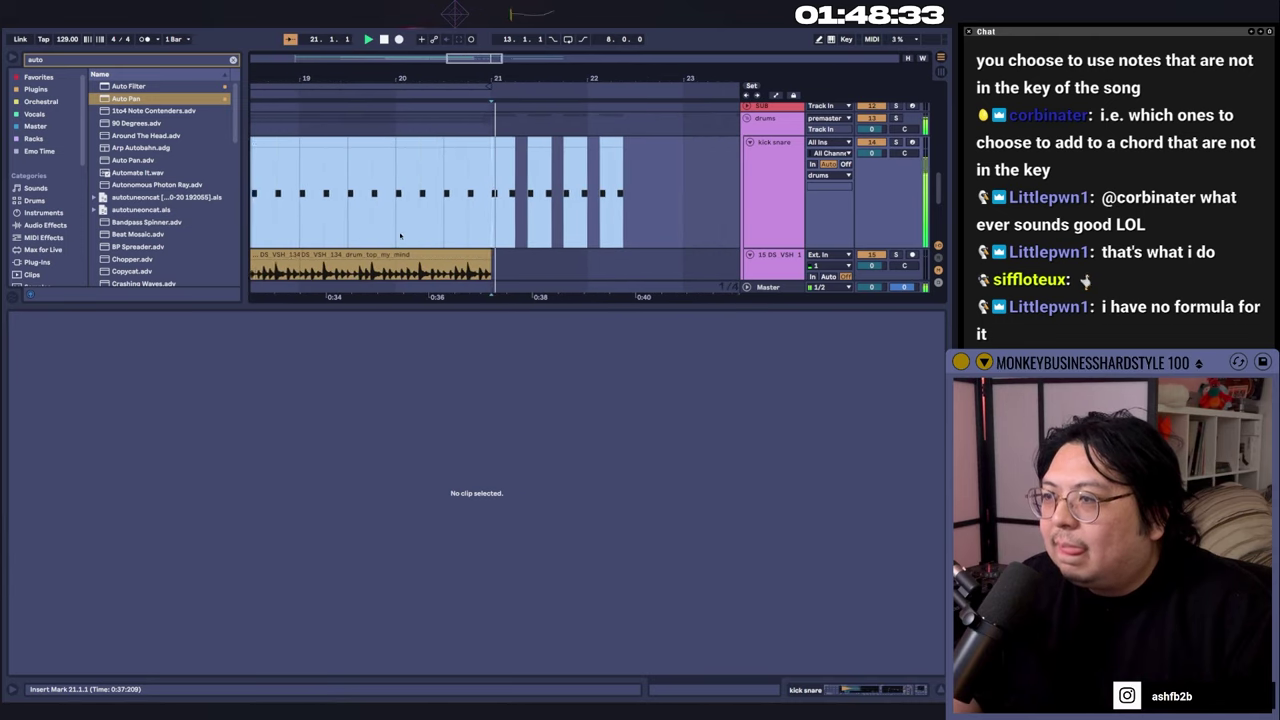
Trim the kick phrase at 21.4.1 to a single kick and place the following two-kick phrase at 22.1.1
scroll(484, 252, up, 1)
drag(485, 252, 467, 235)
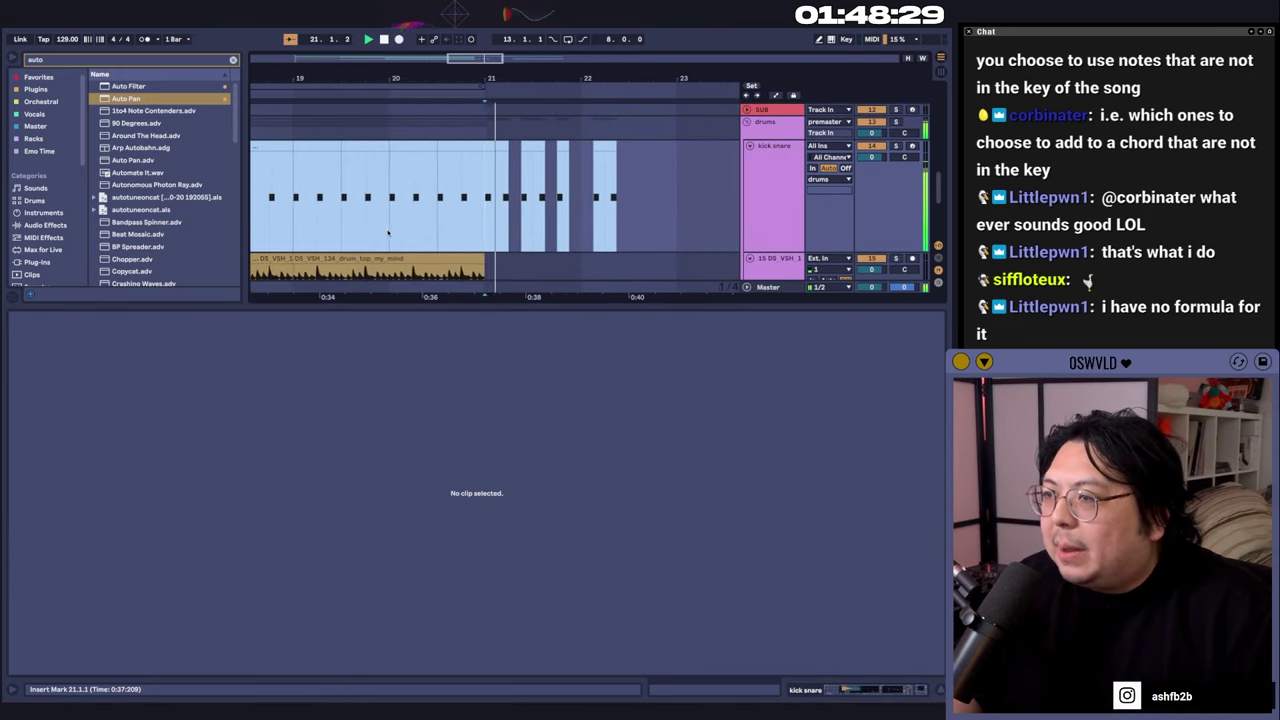
drag(529, 230, 432, 244)
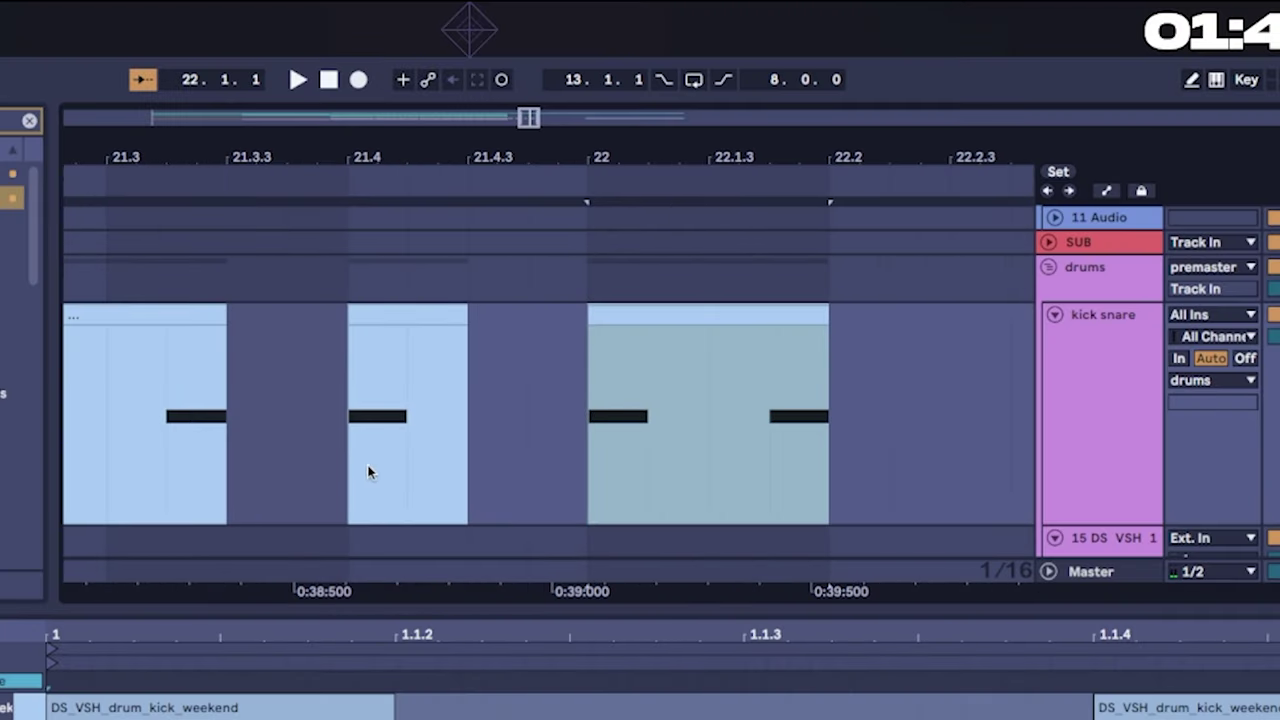
Add an extra kick at 21.4.4, just before bar 22, and play from 21.4.1
drag(369, 471, 390, 469)
click(523, 471)
key(super+v)
click(368, 467)
key(space)
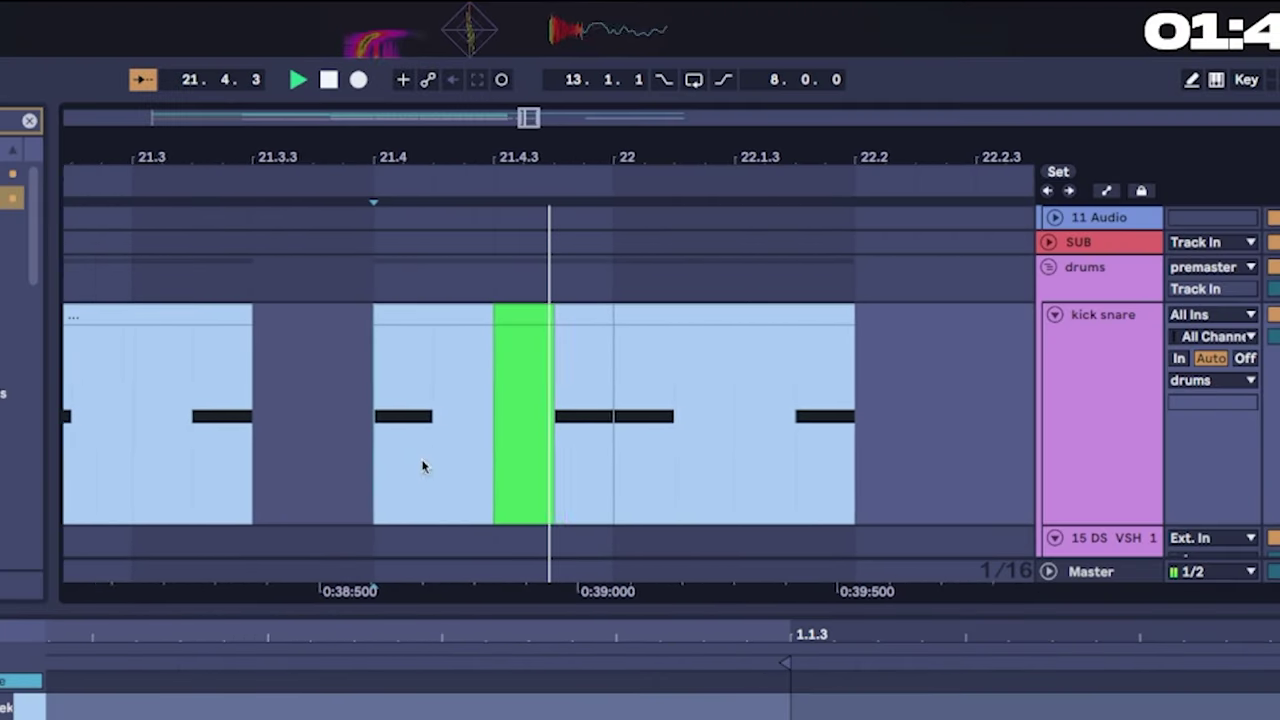
Duplicate the DS_VSH_130 drum top loop into bars 21 and 22, and copy it with the kick pattern to bar 23
scroll(399, 372, down, 3)
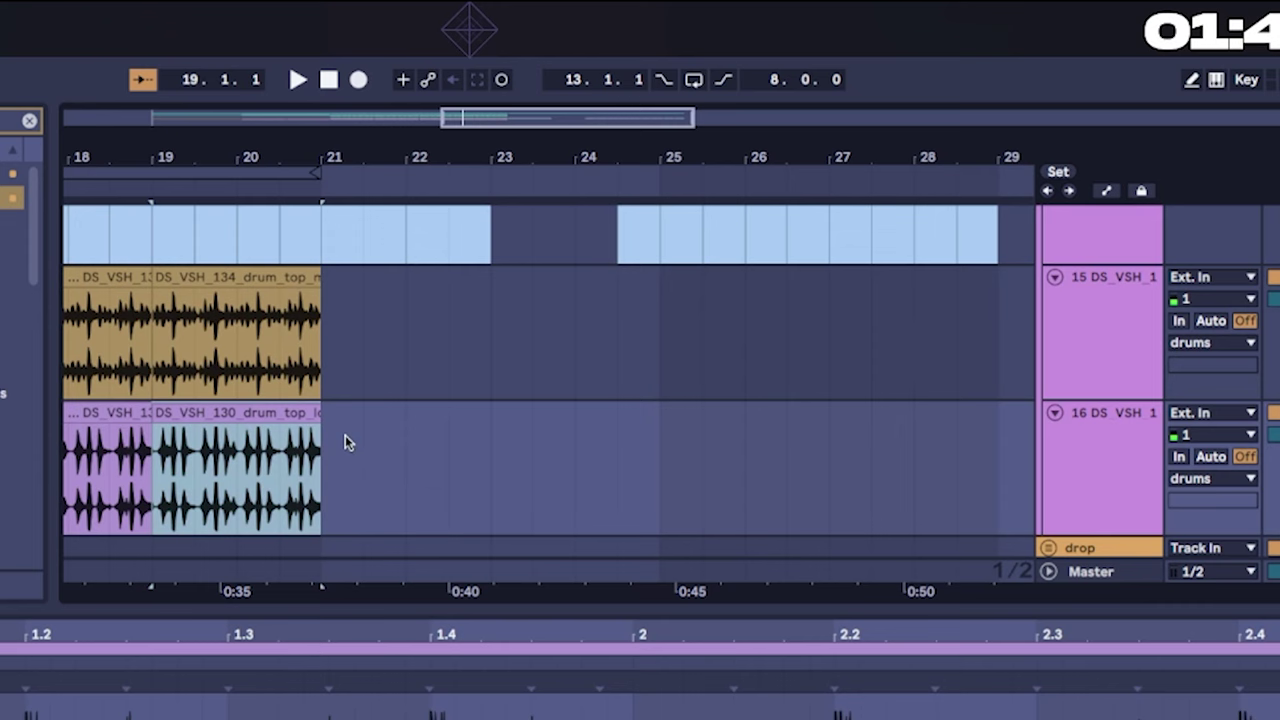
key(ctrl+d)
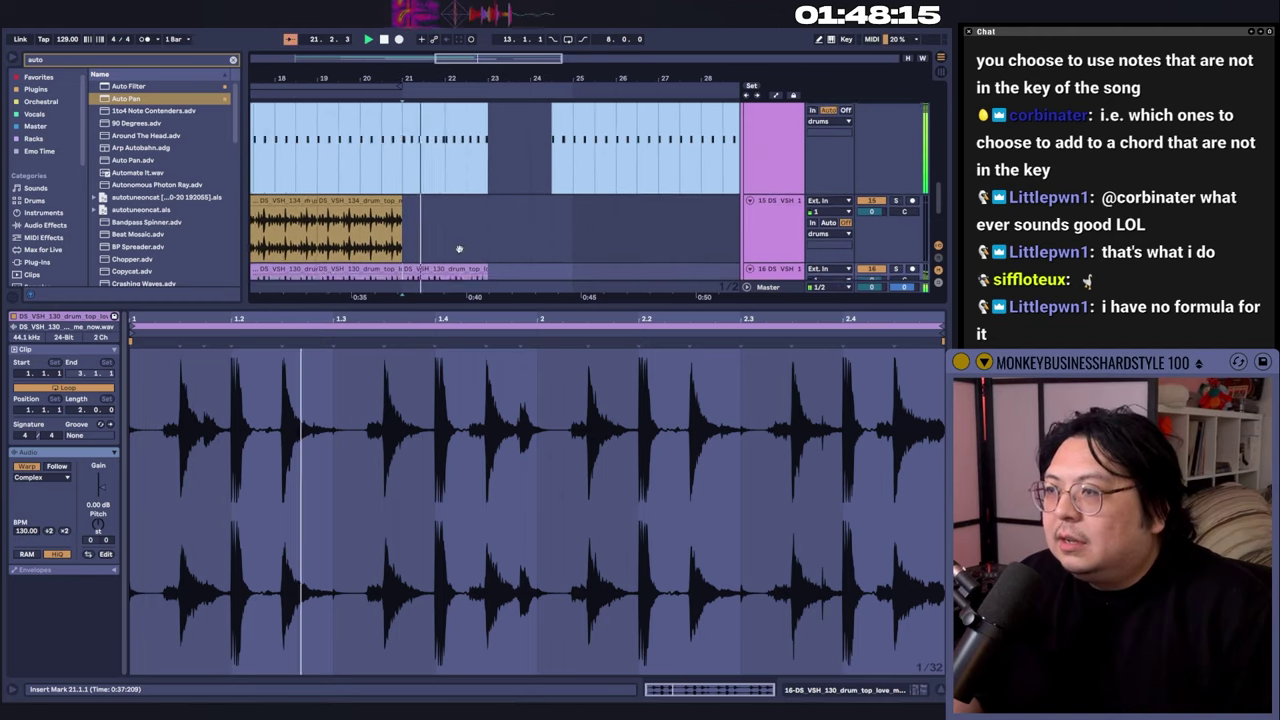
drag(459, 249, 434, 171)
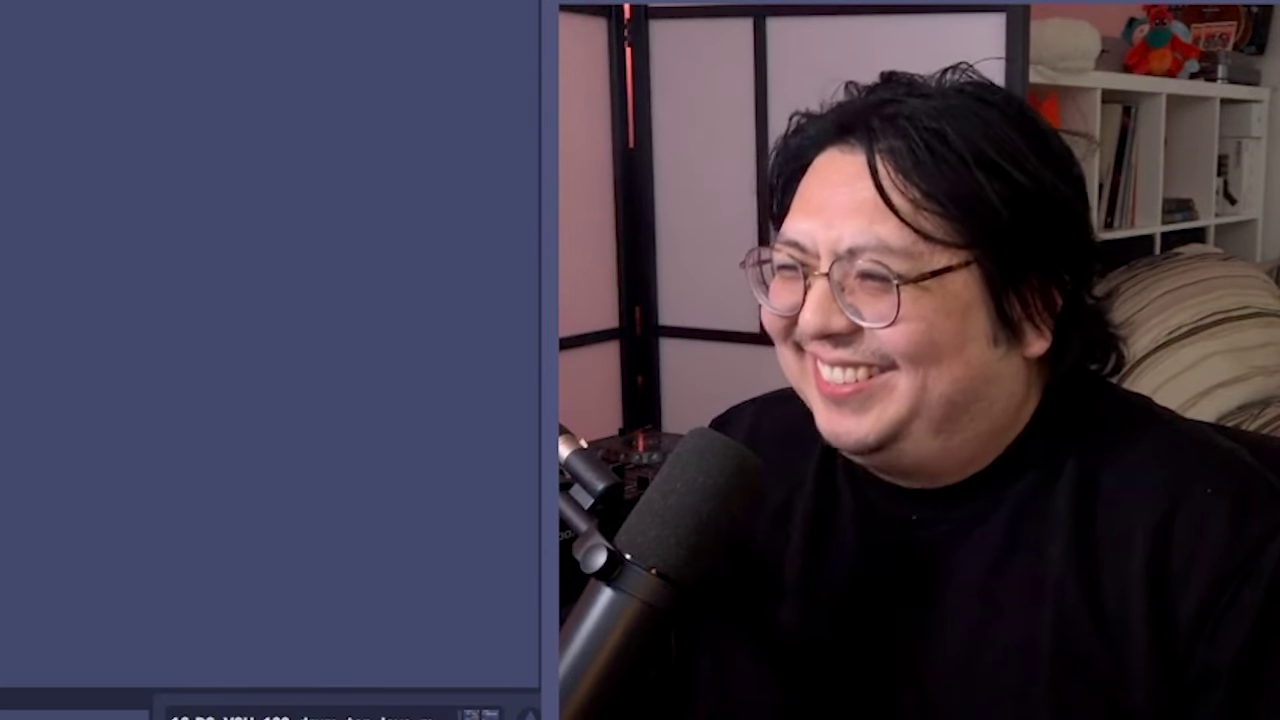
drag(480, 250, 449, 166)
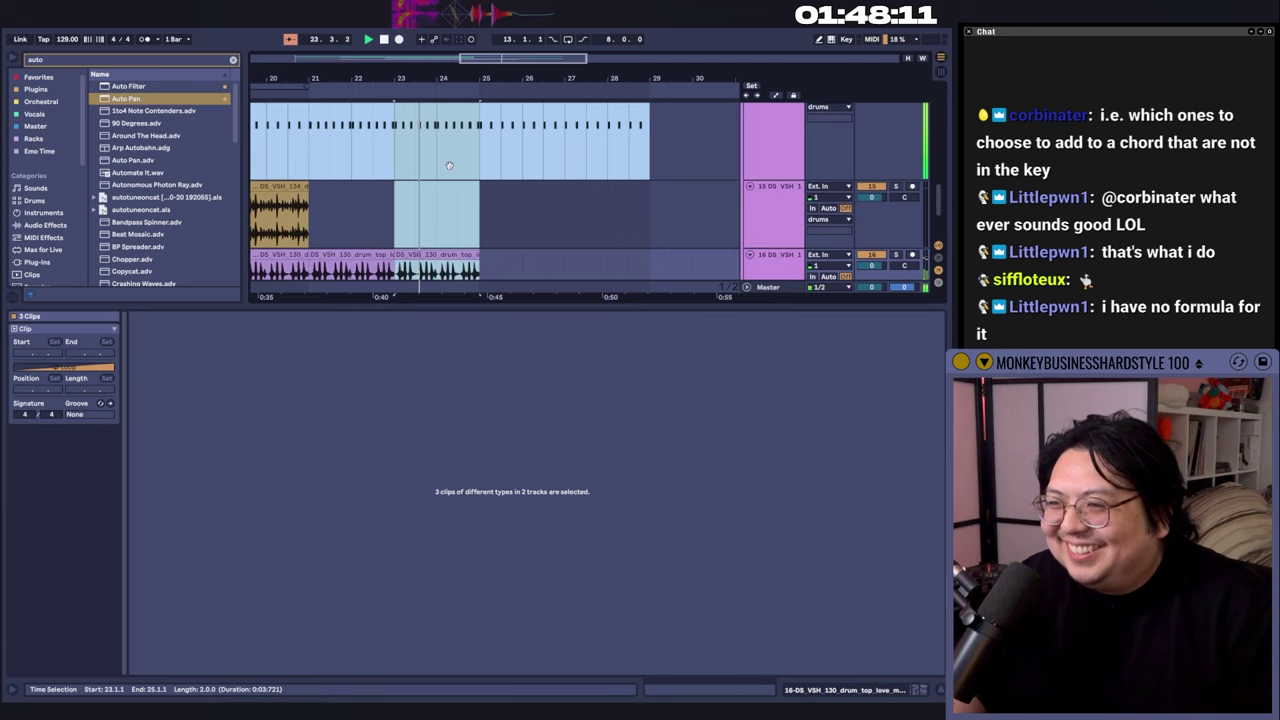
Add a G3 note through bar 1 and a half-bar F3 at 2.1.1 above the Serum chords, and listen
scroll(449, 165, up, 3)
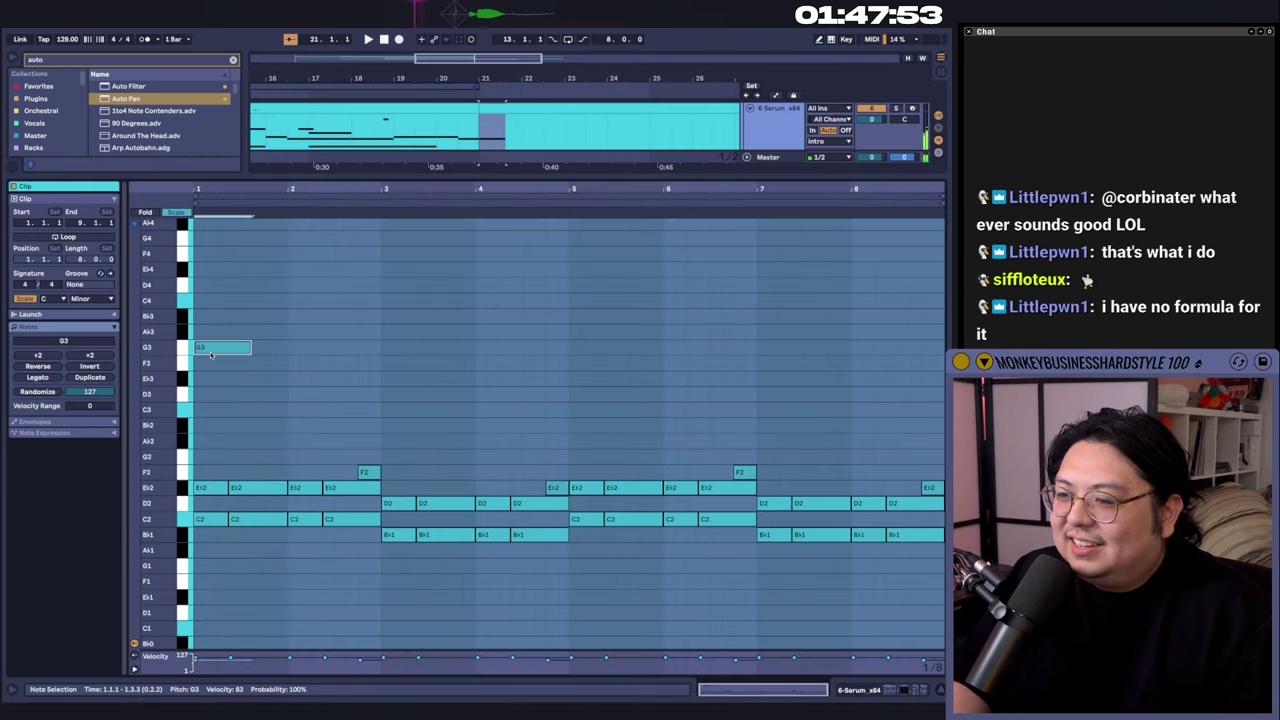
double_click(292, 362)
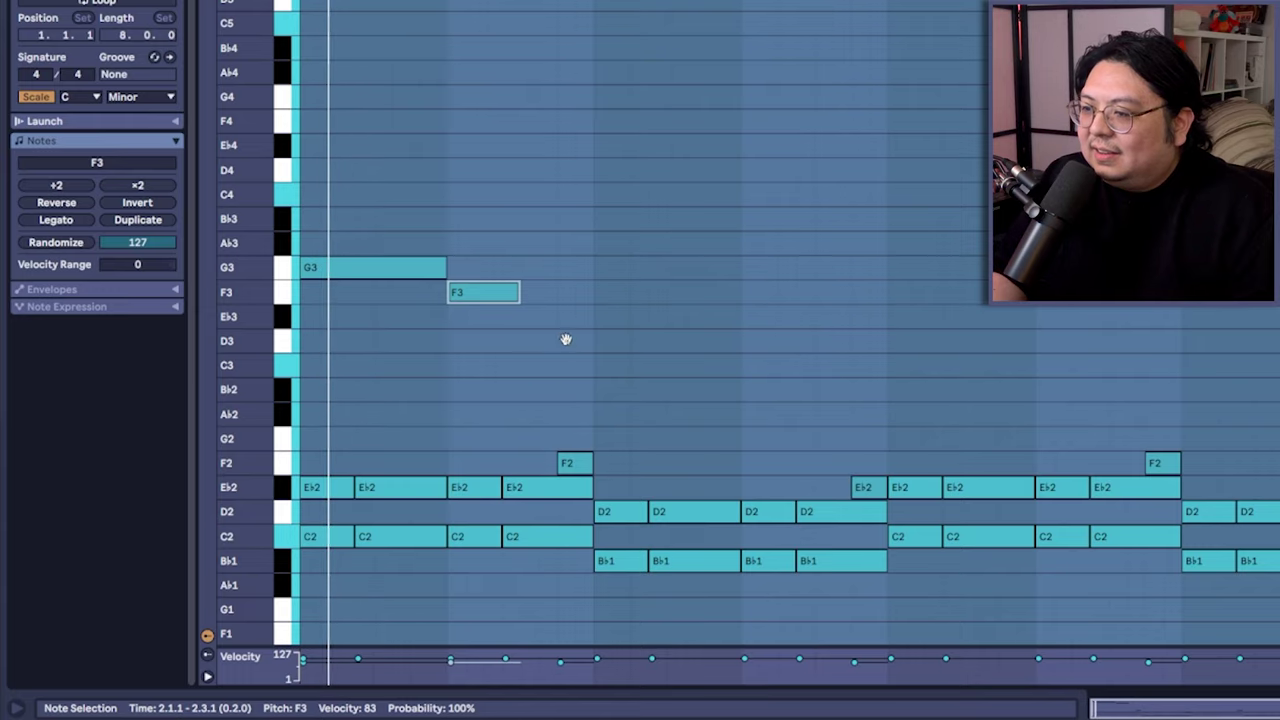
drag(566, 339, 643, 231)
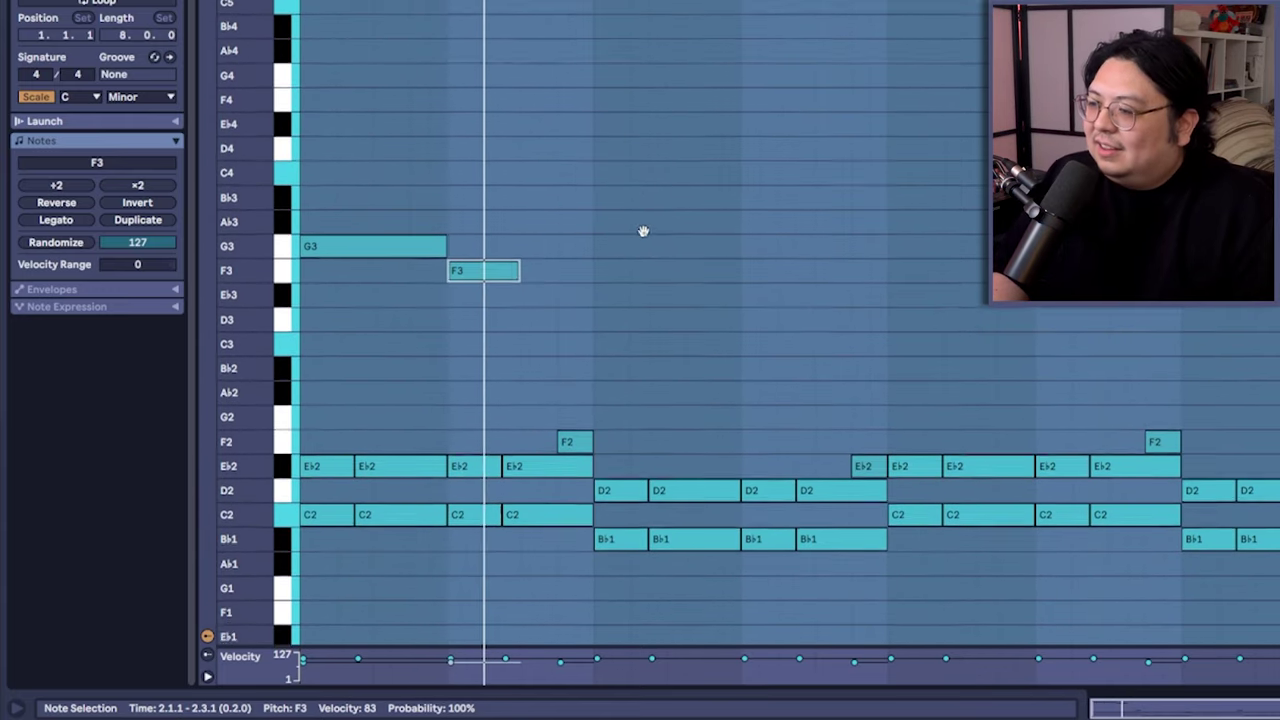
scroll(645, 369, up, 2)
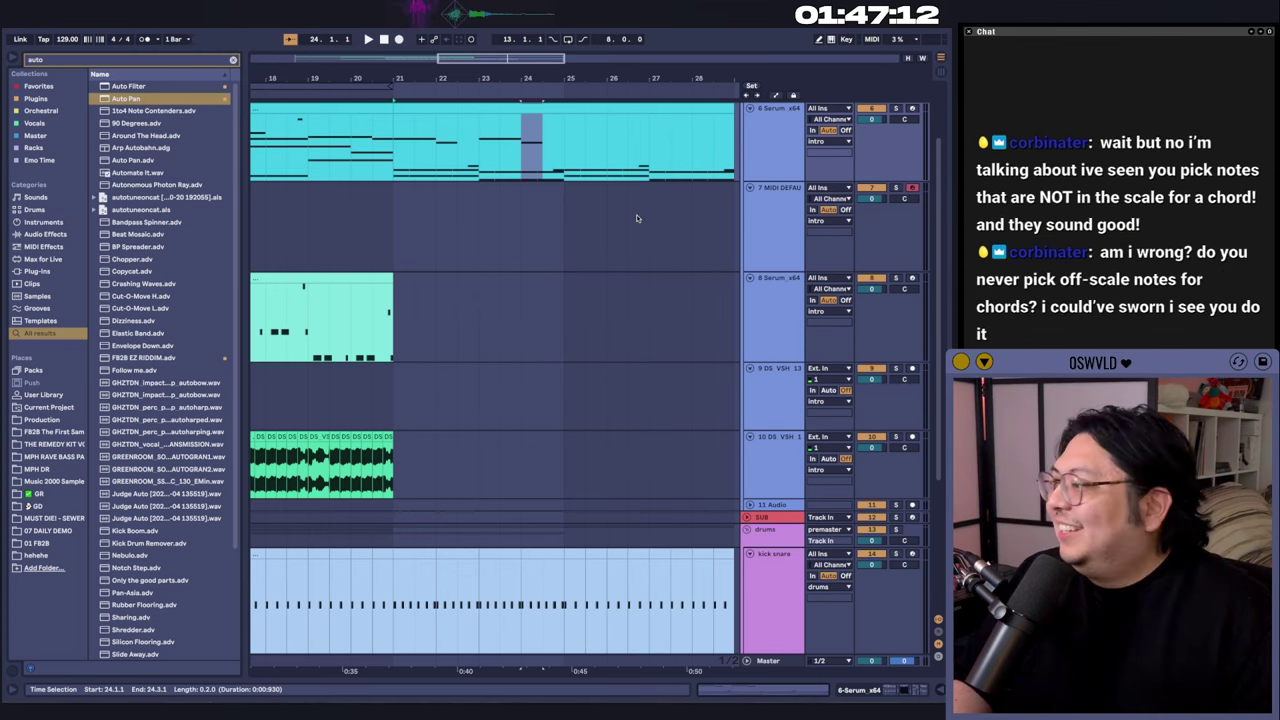
Place the DS_VSH_130 female "love me now" verse vocal hook on audio track 9, trimmed to start at bar 21
mouse_move(447, 250)
mouse_down()
mouse_move(440, 397)
mouse_move(456, 249)
mouse_up()
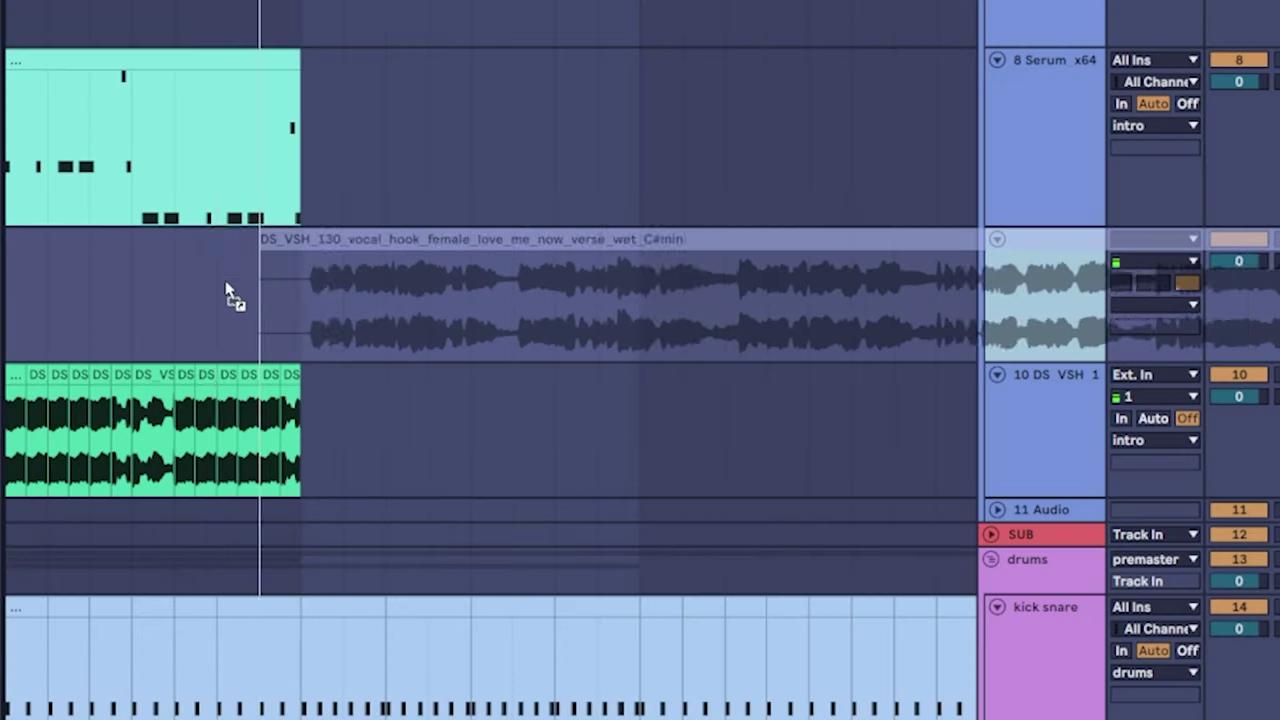
drag(359, 288, 358, 288)
drag(225, 288, 225, 288)
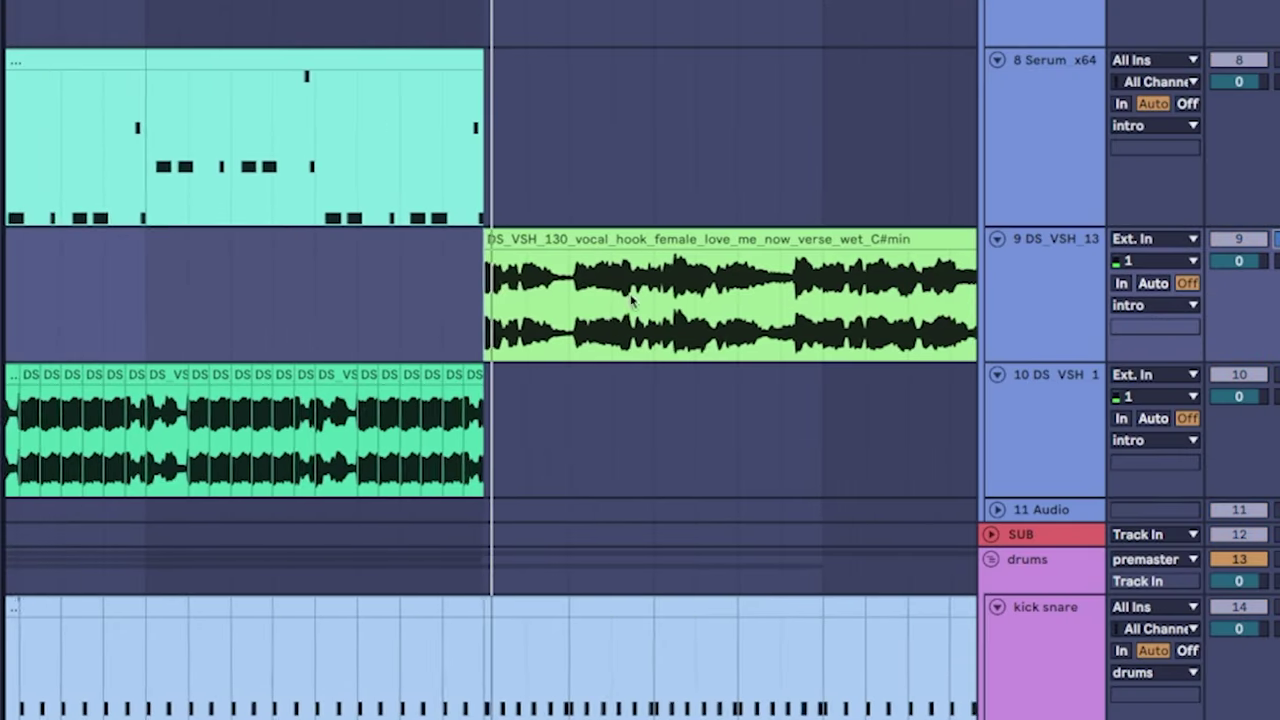
click(537, 237)
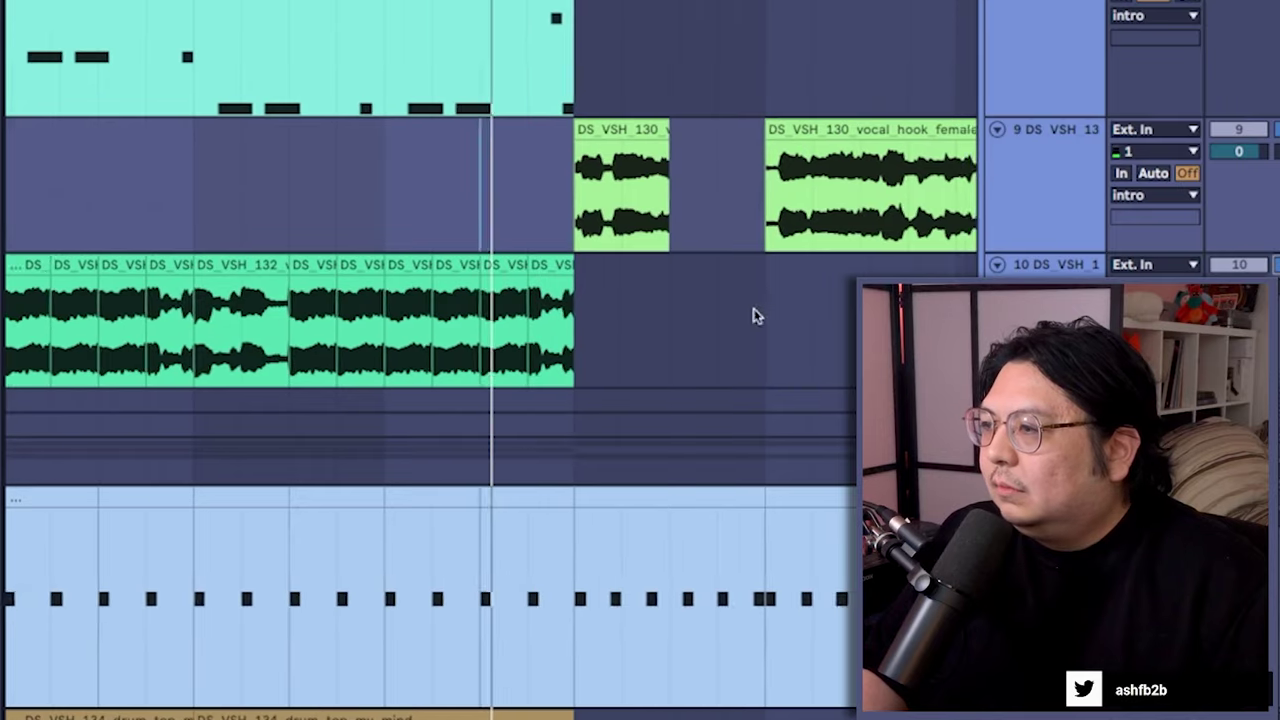
Chop the vocal hook from bar 21 into short repeated slices, fade out their ends, and listen
drag(582, 289, 516, 289)
drag(535, 334, 480, 434)
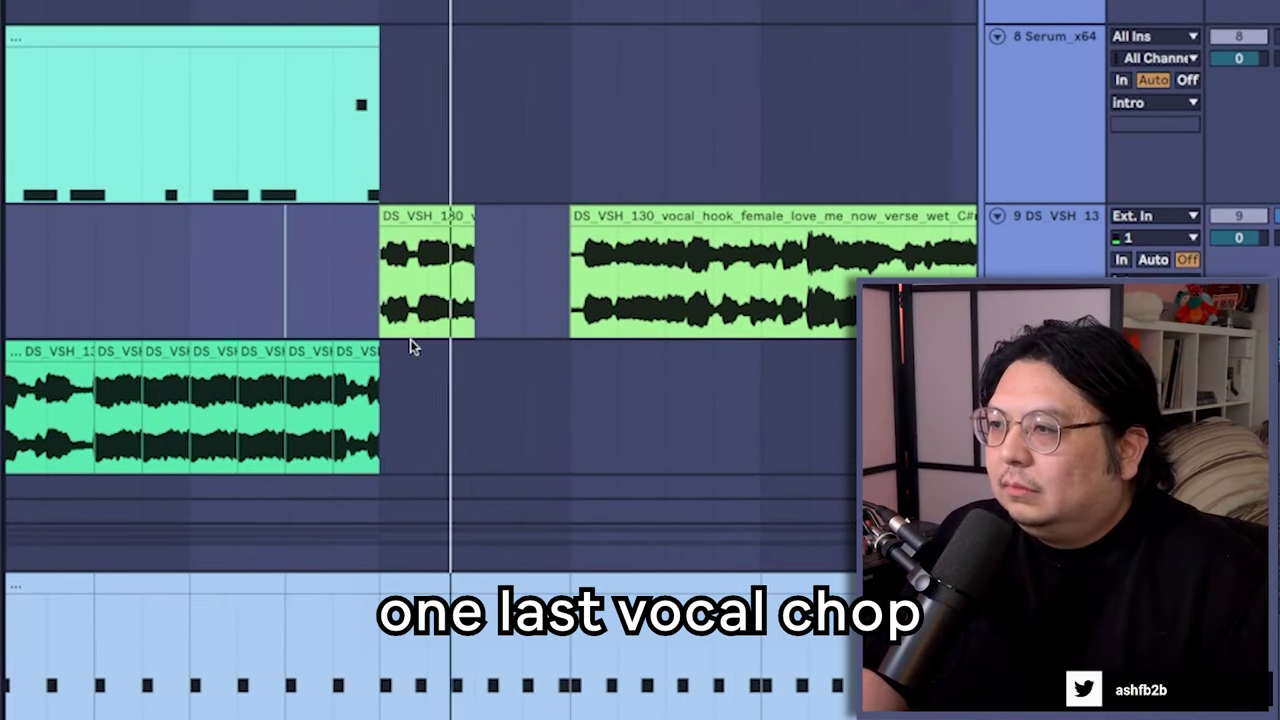
mouse_move(390, 215)
mouse_down()
mouse_move(437, 216)
mouse_move(406, 217)
mouse_up()
key(space)
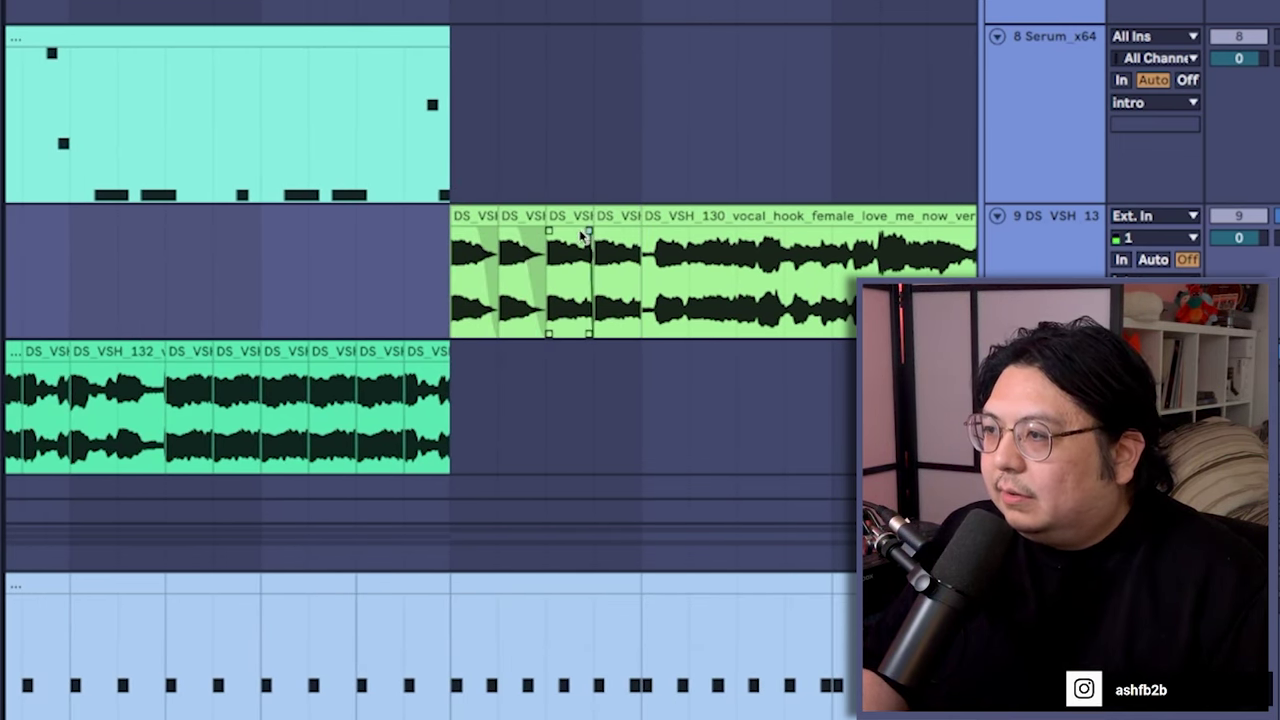
drag(636, 232, 623, 232)
click(471, 306)
key(space)
scroll(732, 283, down, 1)
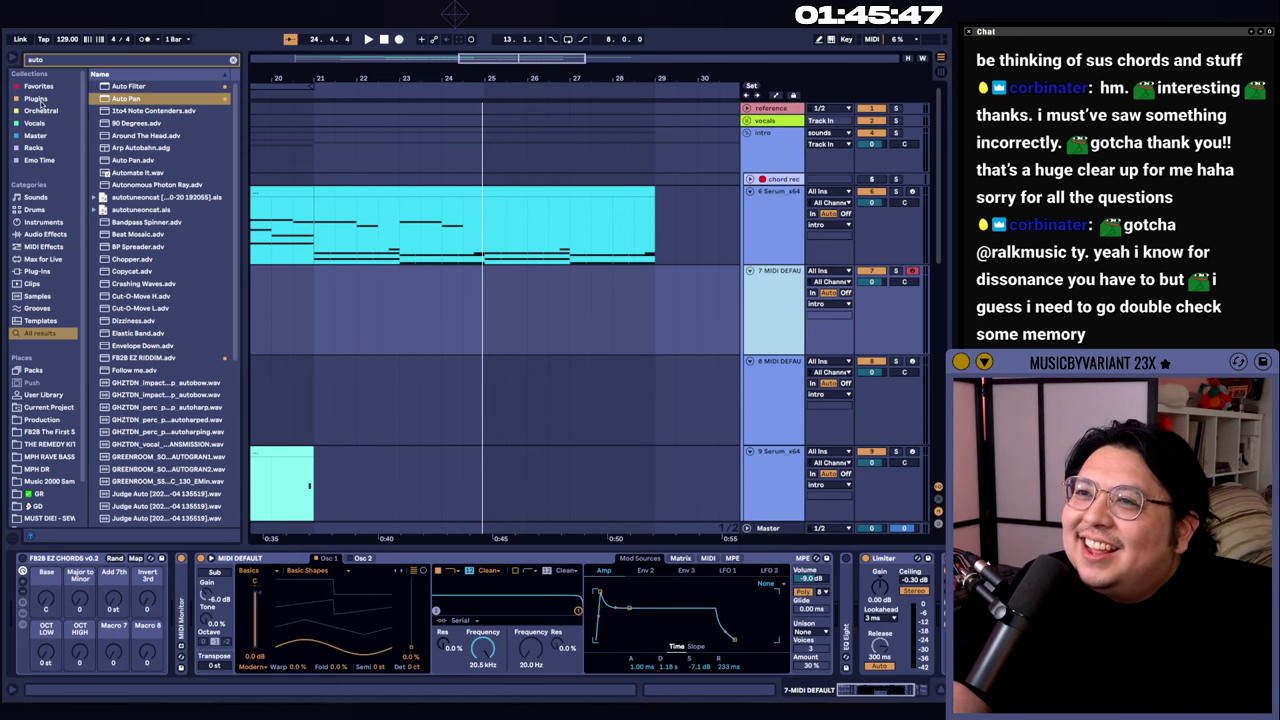
Load the MONSTER Piano instrument on MIDI track 7 and create an empty one-bar clip at 25.1.1
click(40, 100)
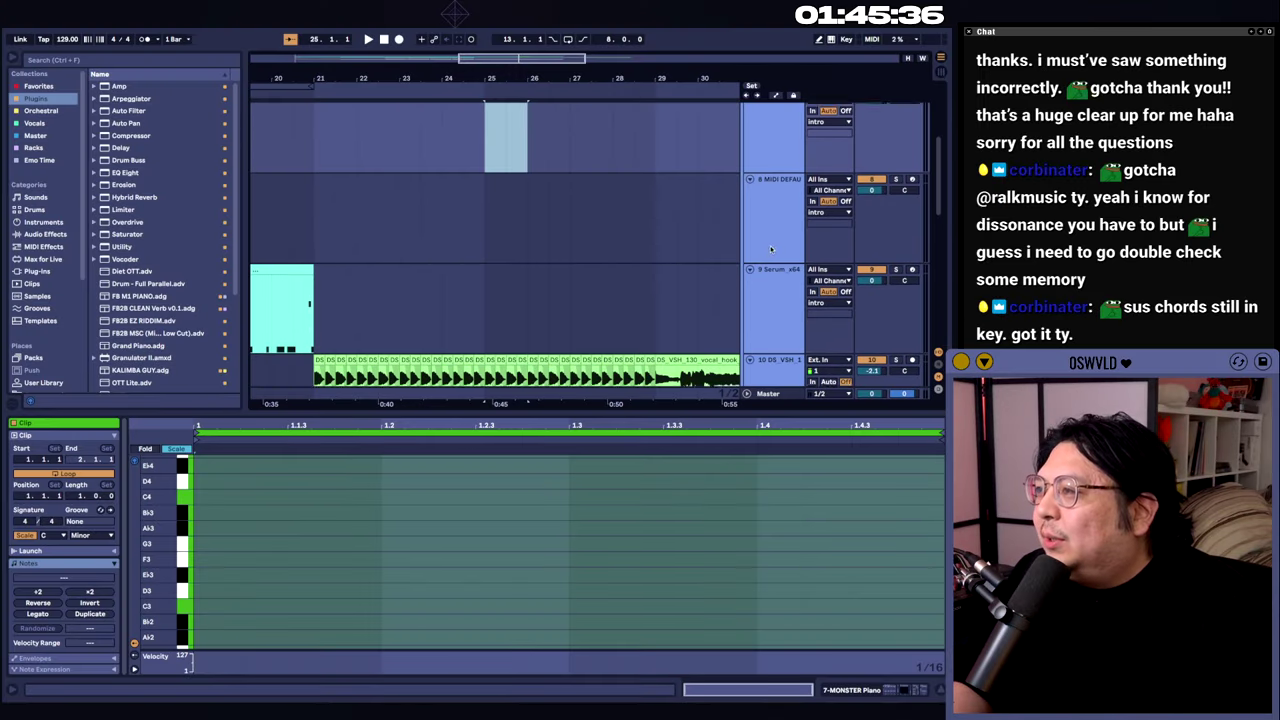
scroll(770, 248, down, 5)
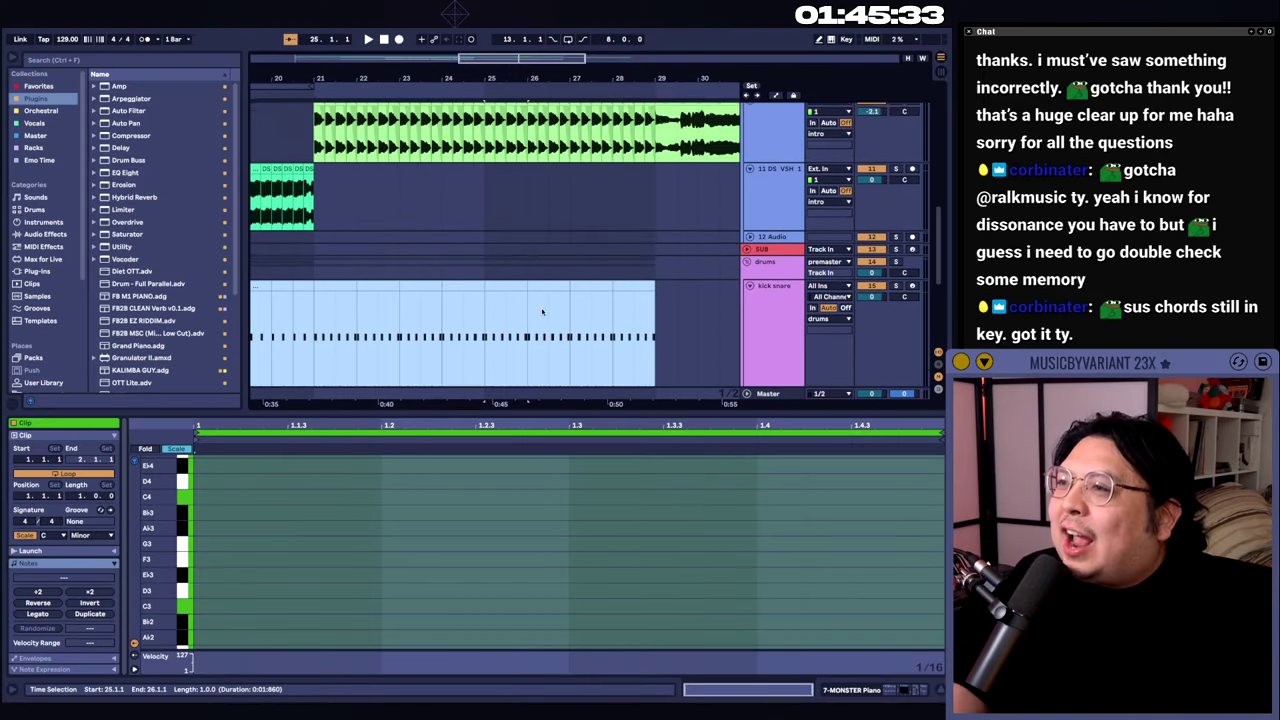
scroll(543, 311, up, 7)
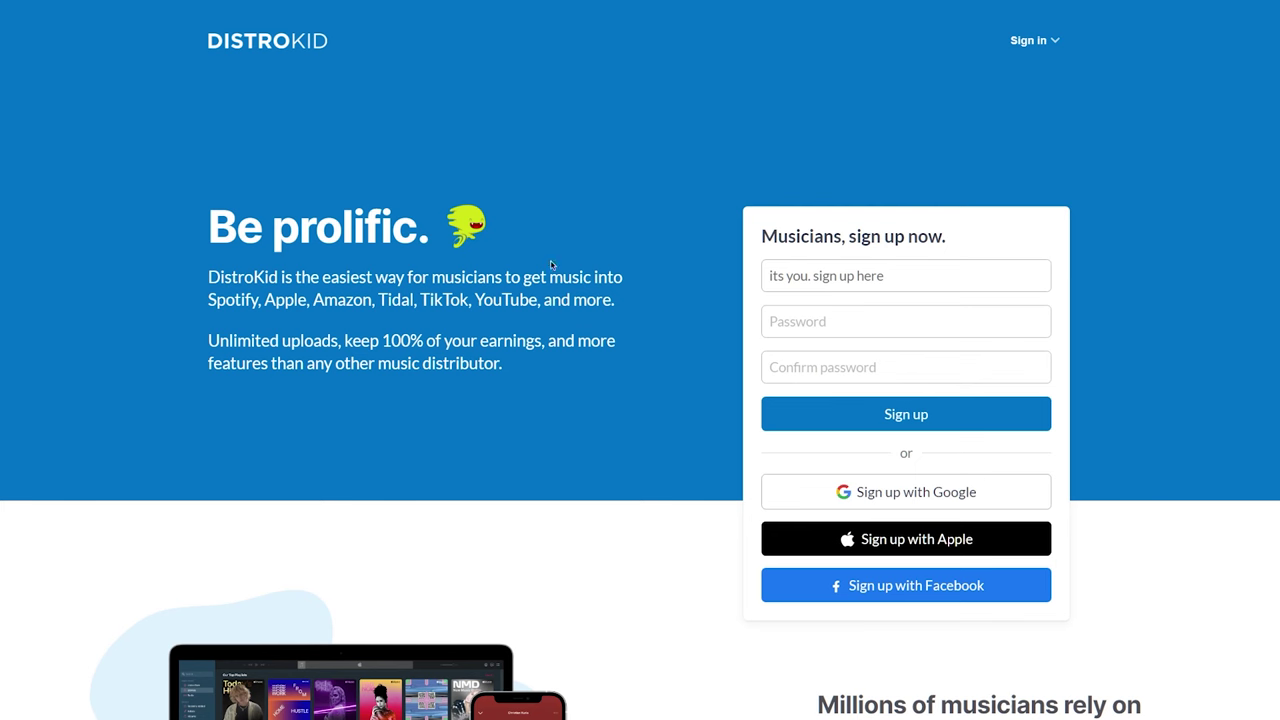
Switch to the DistroKid website and look through its distribution services, features, release form and mobile app information
scroll(480, 303, down, 3)
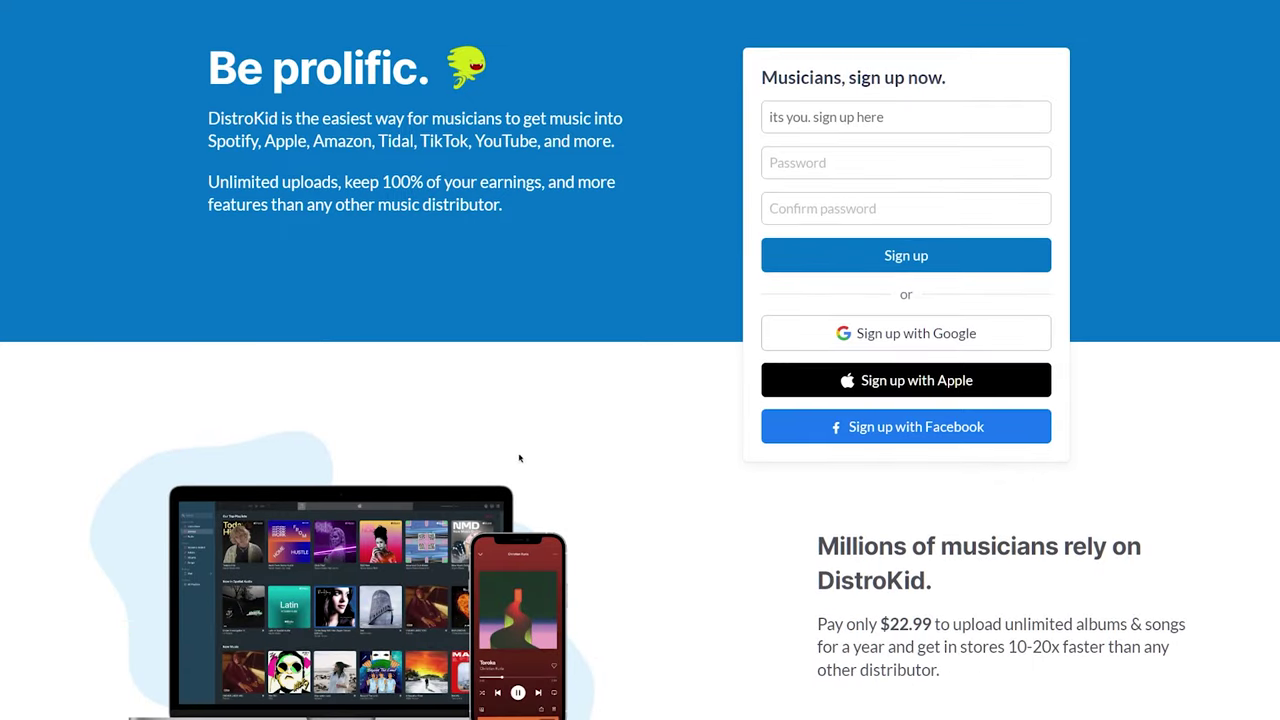
scroll(800, 469, down, 3)
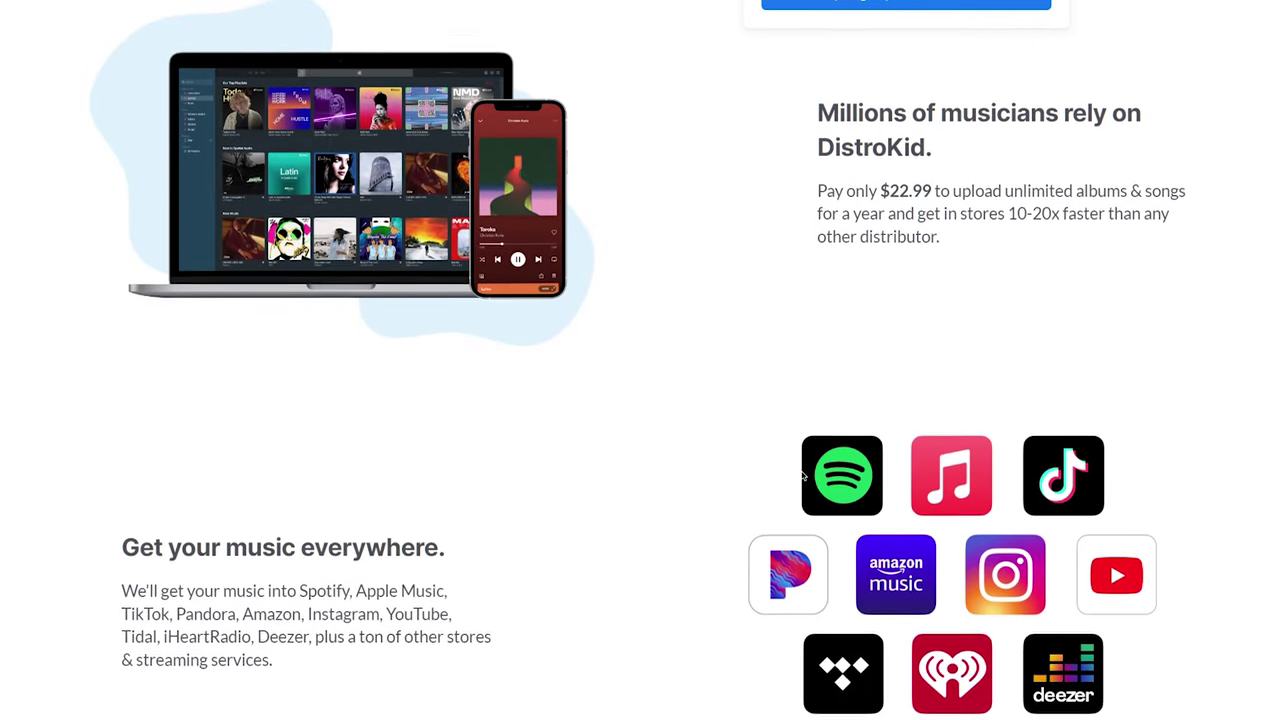
scroll(660, 480, down, 6)
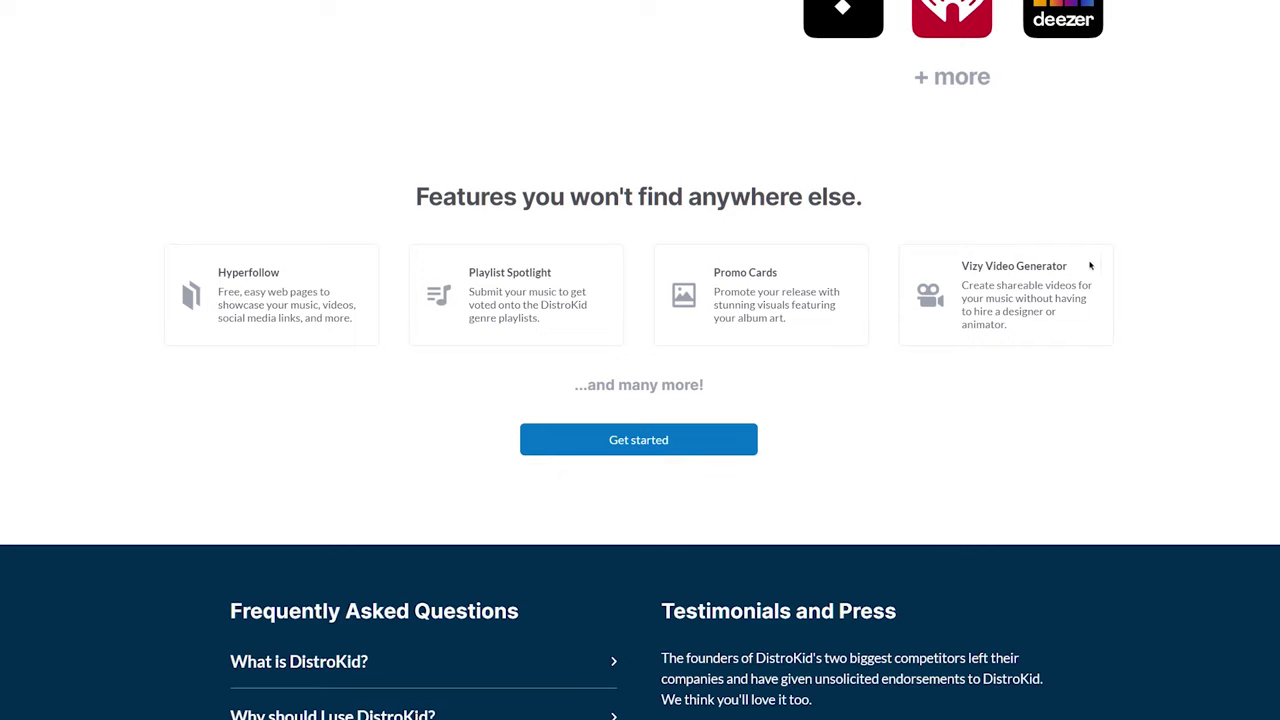
scroll(557, 443, down, 3)
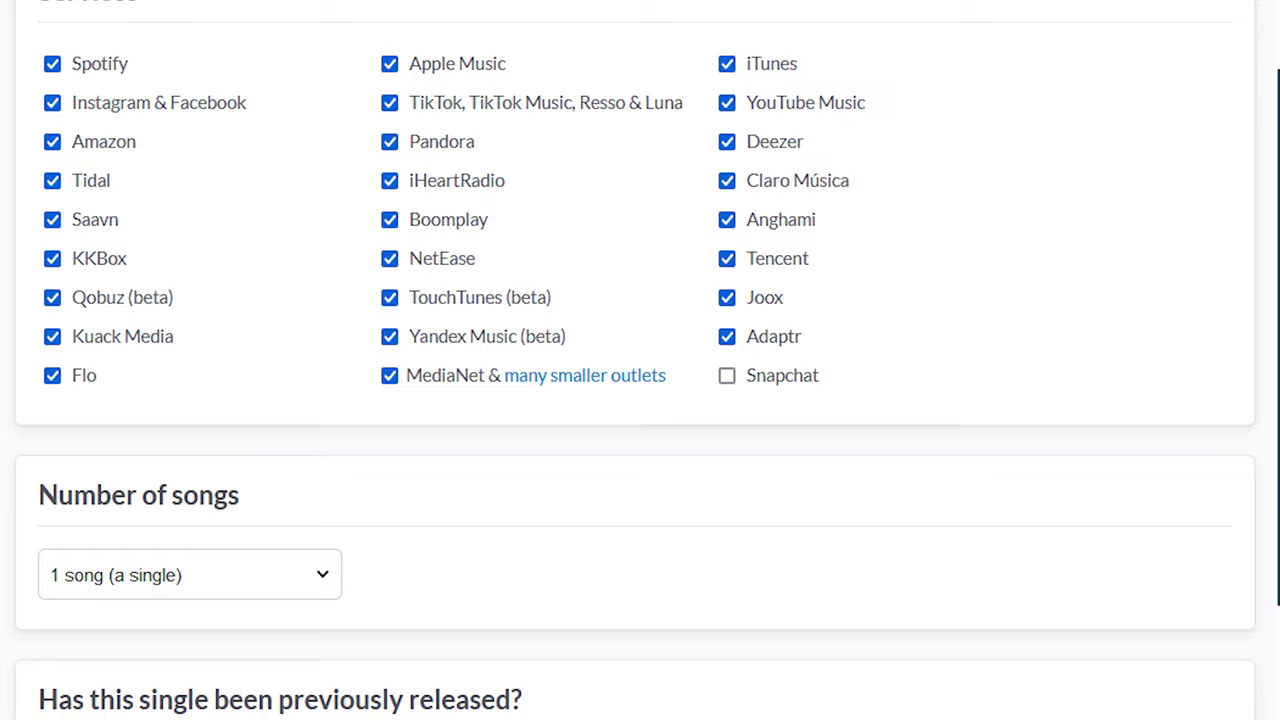
scroll(640, 360, down, 1)
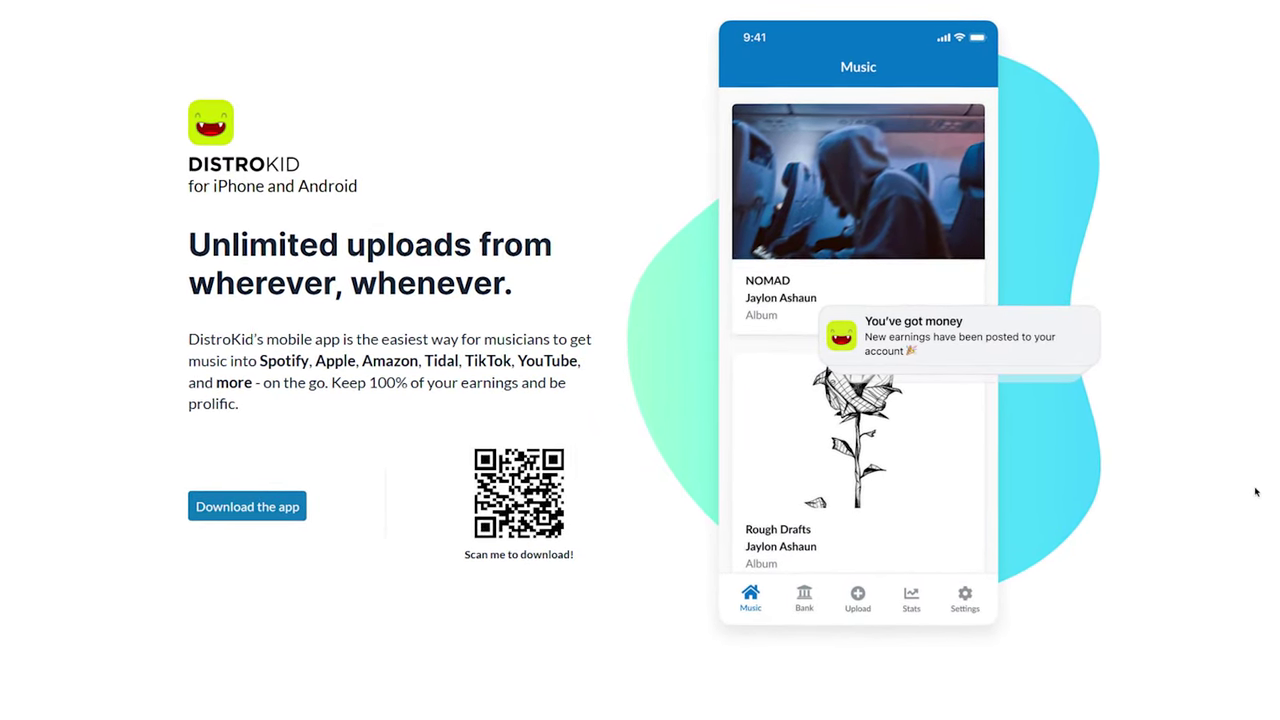
scroll(760, 203, up, 15)
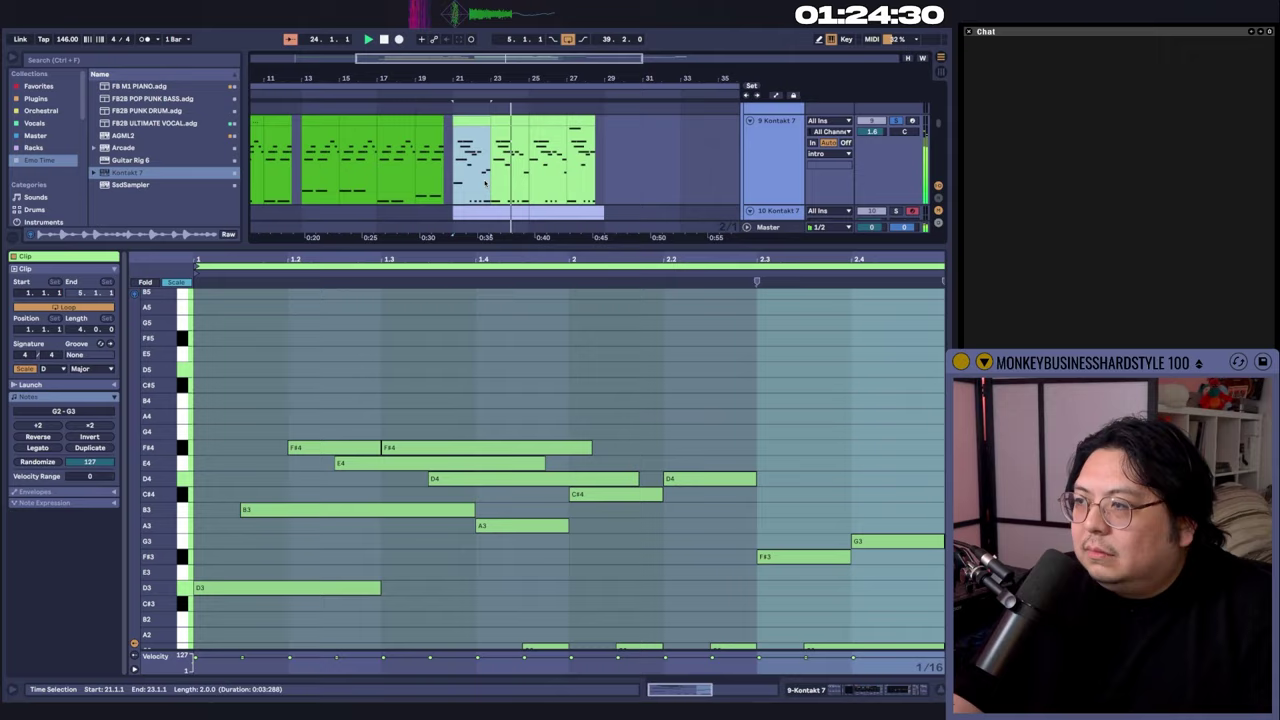
Switch to the 146 BPM Ableton Live project, play from 21.1.1, and set the 9 Kontakt 7 track volume to 0.8 dB
click(463, 172)
click(448, 163)
key(space)
key(space)
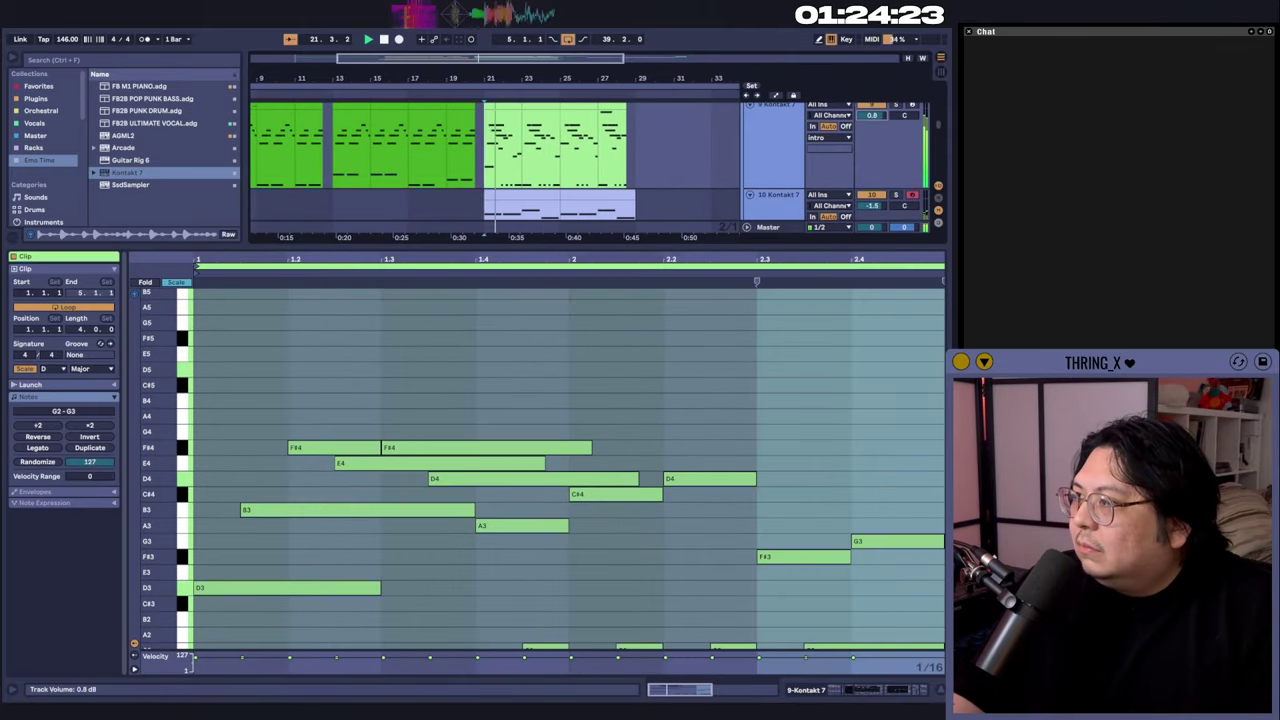
Listen on from 21.1.1 and examine the Kontakt, bass, snare loop and breakbeat tracks with the clip detail hidden
scroll(454, 163, down, 3)
key(ctrl+alt+l)
scroll(454, 329, up, 3)
scroll(485, 400, down, 4)
drag(875, 439, 875, 446)
scroll(457, 317, down, 3)
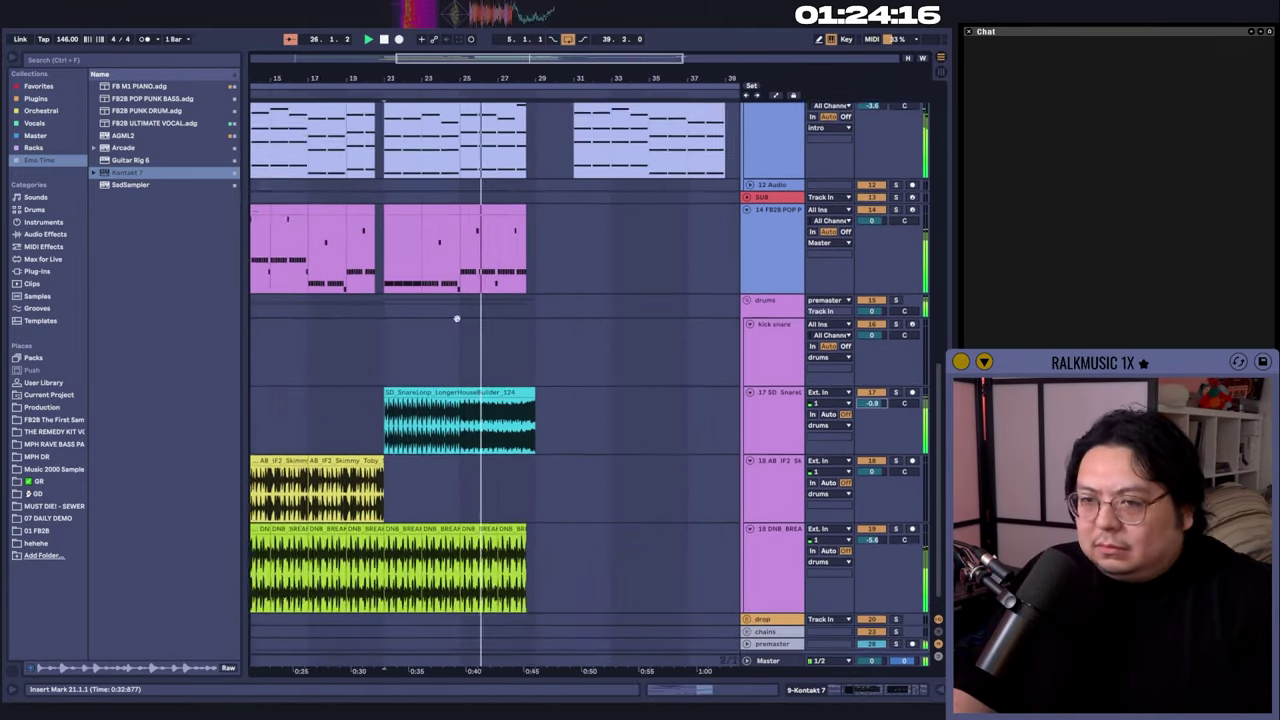
scroll(457, 391, up, 5)
scroll(458, 391, up, 3)
scroll(398, 340, down, 3)
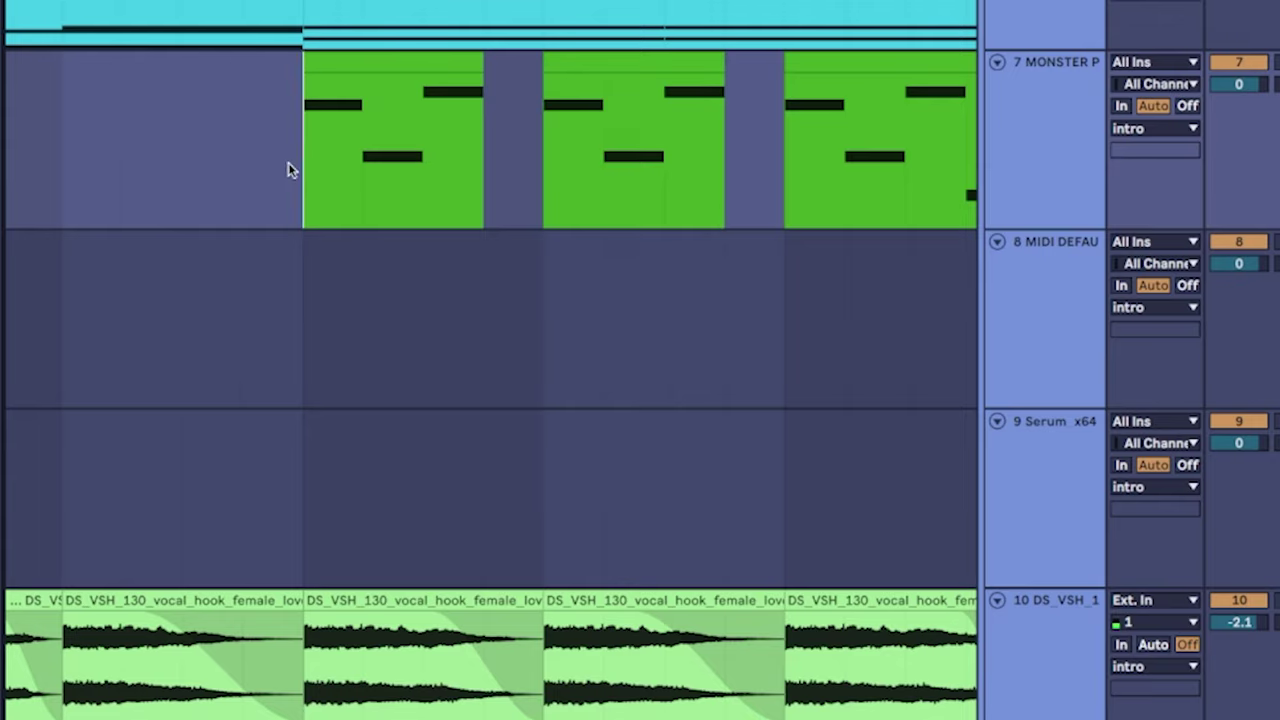
Play through the 129 BPM arrangement and review the MONSTER Piano phrases, kick pattern and sub-bass clips
scroll(511, 389, left, 2)
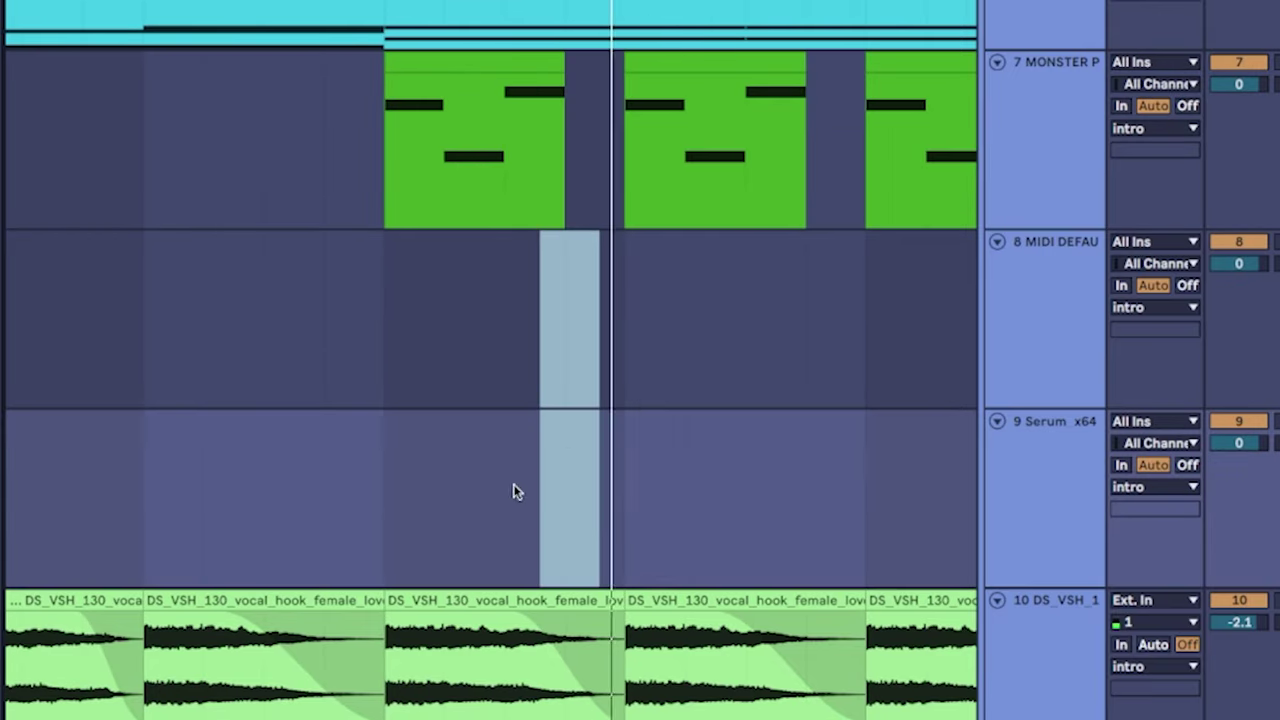
scroll(590, 333, down, 3)
drag(672, 378, 245, 417)
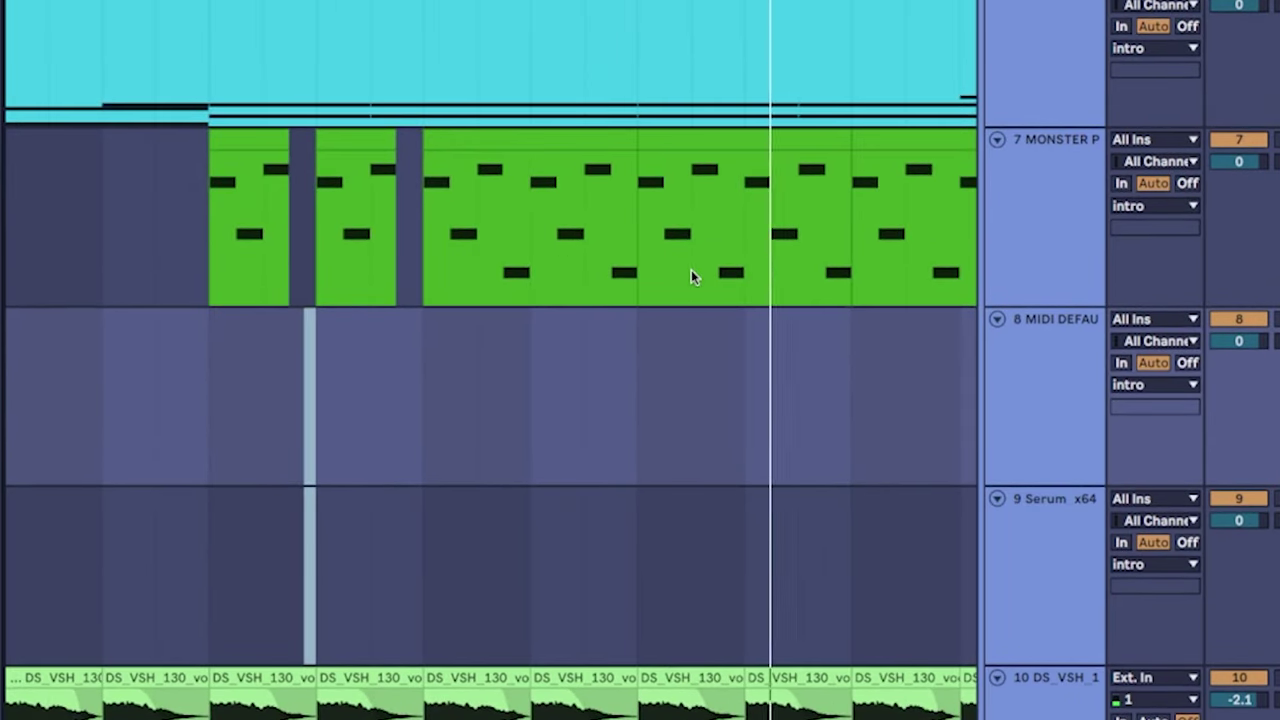
scroll(540, 311, down, 3)
drag(540, 311, 426, 305)
drag(463, 265, 262, 261)
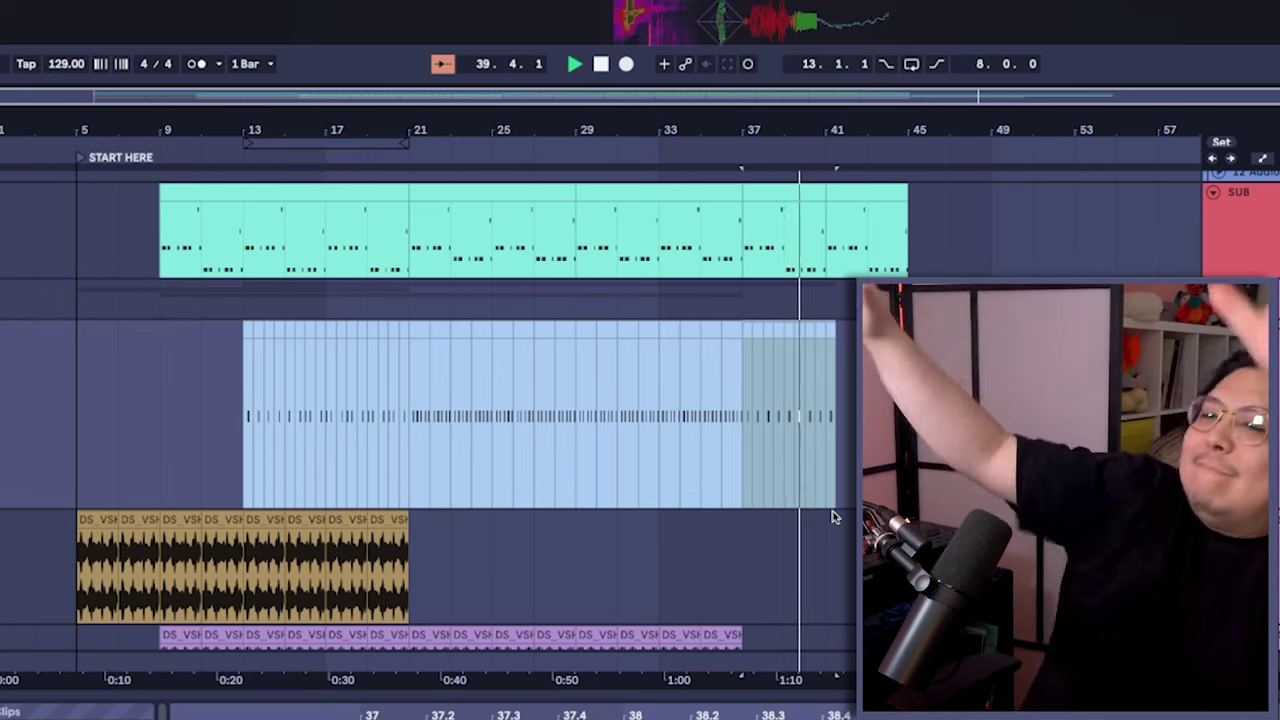
click(750, 462)
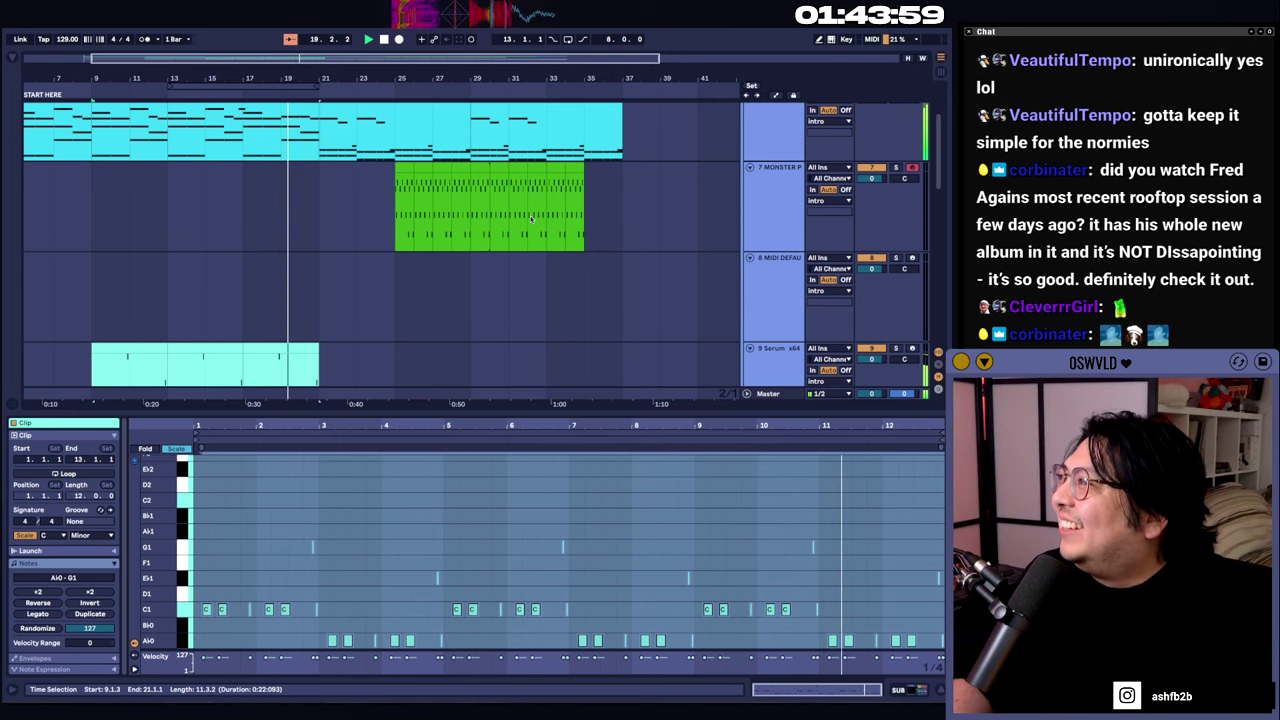
click(470, 226)
scroll(320, 259, down, 3)
scroll(415, 218, left, 3)
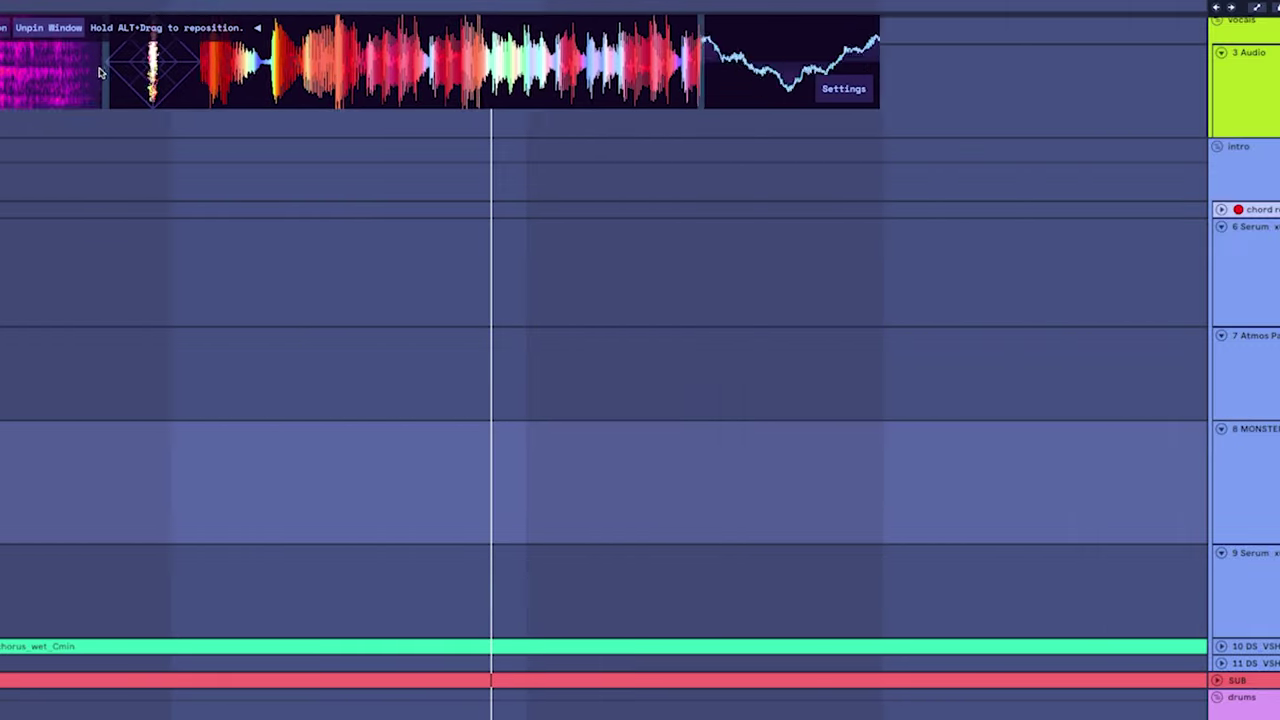
Narrow the spectrogram in the pinned audio meter strip by moving its divider
drag(98, 73, 2, 79)
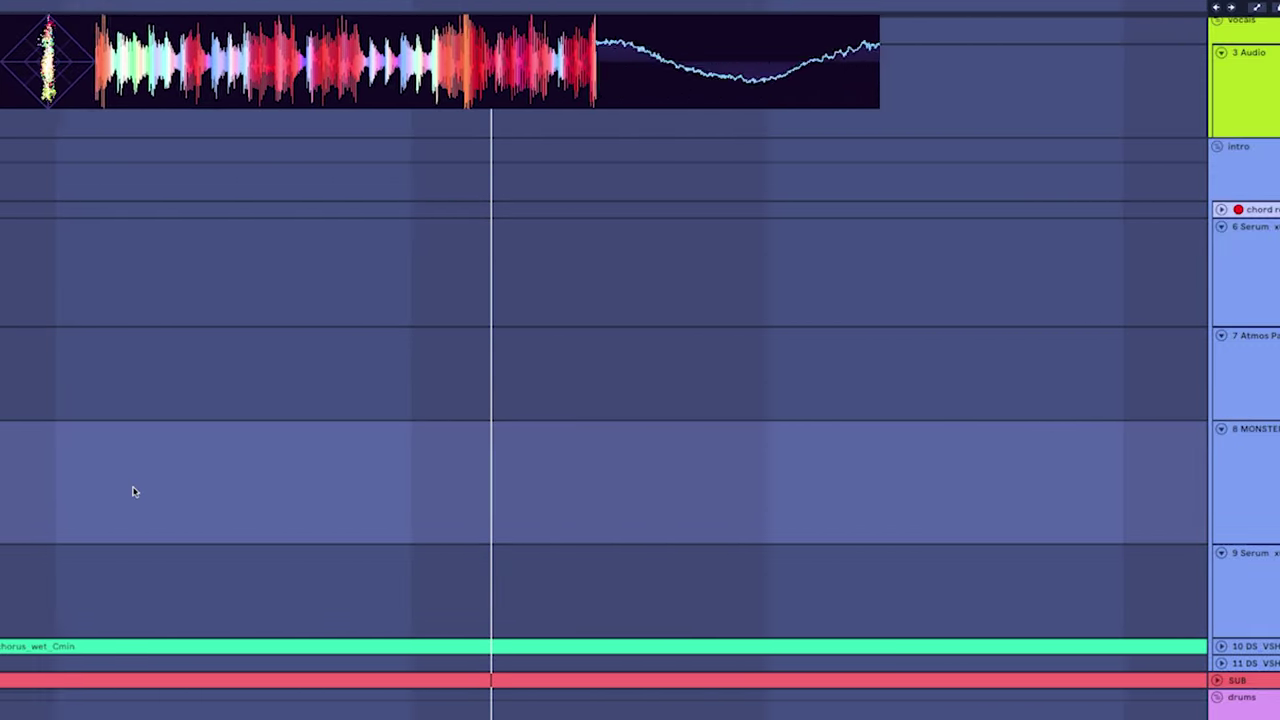